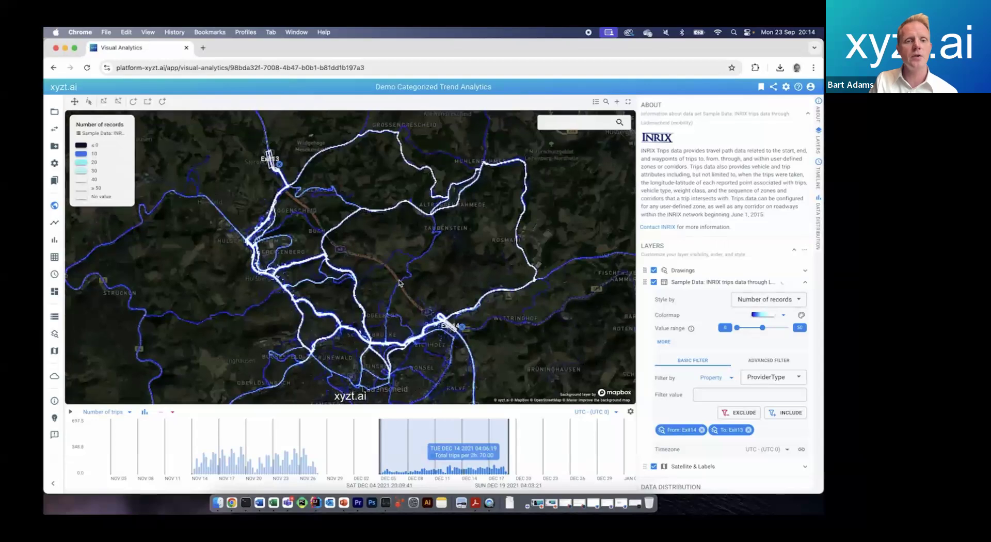
# Shift the timeline window slightly earlier and draw a small circular area of interest named A on the western detour road north of Buckstald.
pyautogui.moveTo(456, 429)
pyautogui.mouseDown()
pyautogui.moveTo(265, 446)
pyautogui.moveTo(454, 441)
pyautogui.mouseUp()
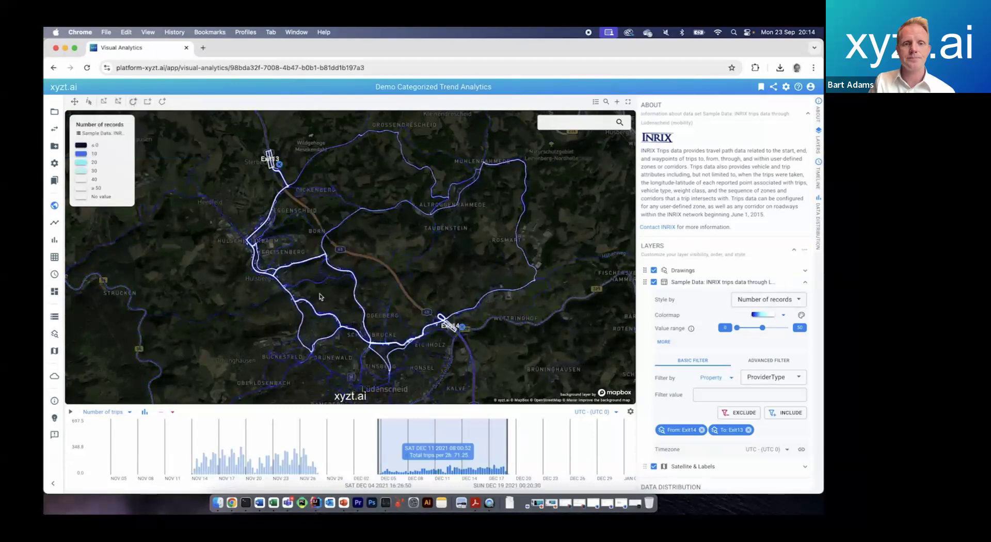
pyautogui.moveTo(319, 316); pyautogui.dragTo(332, 325)
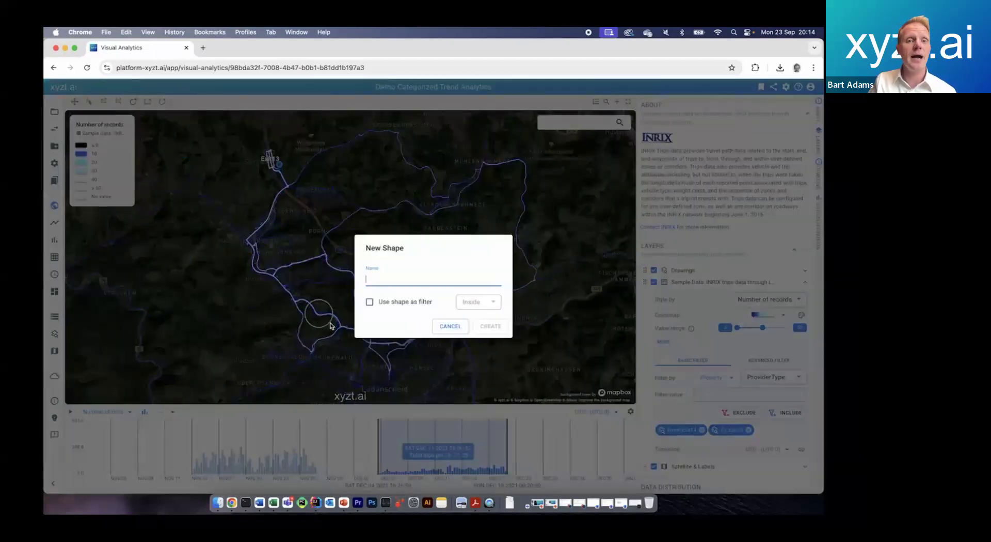
pyautogui.write('A')
pyautogui.click(474, 329)
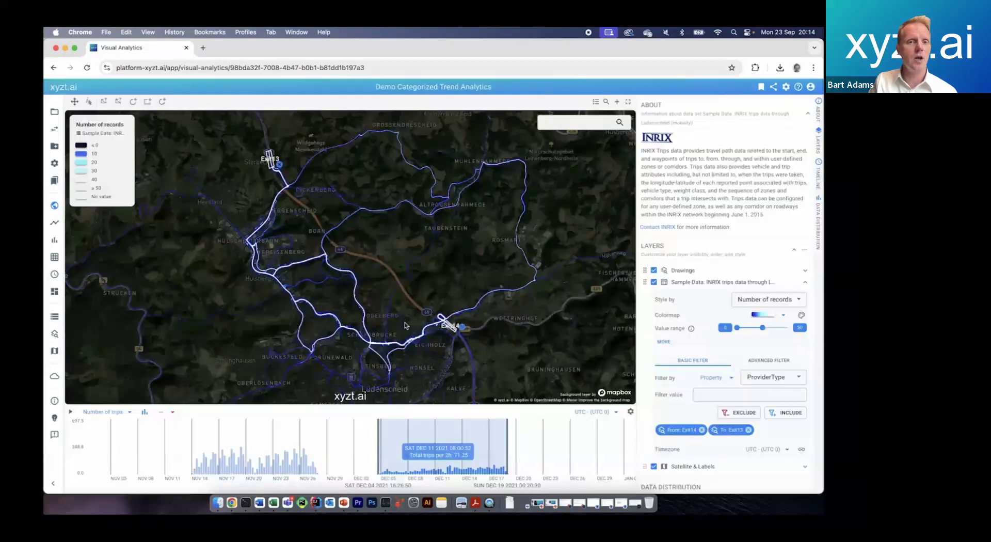
# Draw a circular area of interest named B on the parallel road just east of circle A.
pyautogui.click(134, 102)
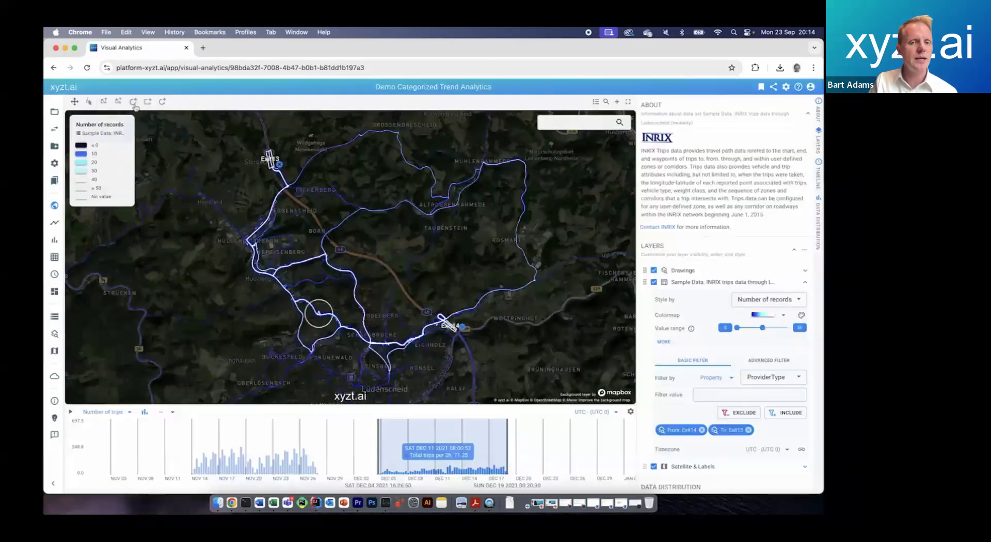
pyautogui.moveTo(356, 299); pyautogui.dragTo(371, 306)
pyautogui.write('B')
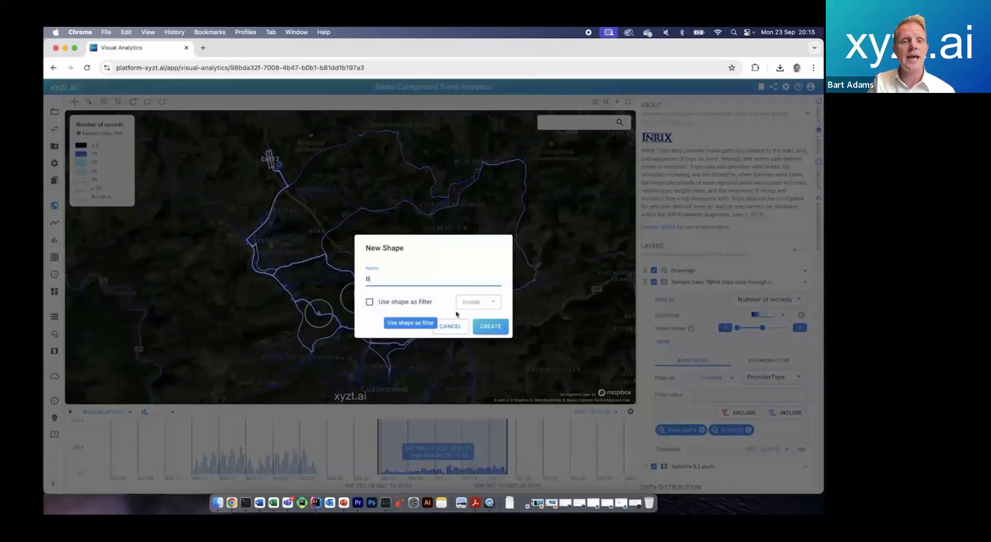
pyautogui.click(496, 326)
# Draw a circular area of interest named C on the eastern detour road, north of Rosmart.
pyautogui.click(133, 102)
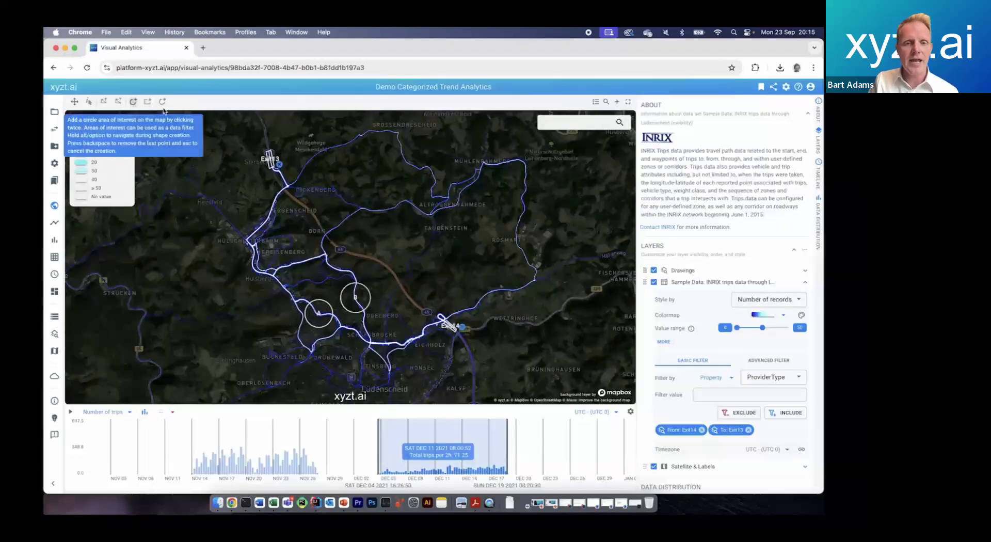
pyautogui.moveTo(524, 193); pyautogui.dragTo(537, 204)
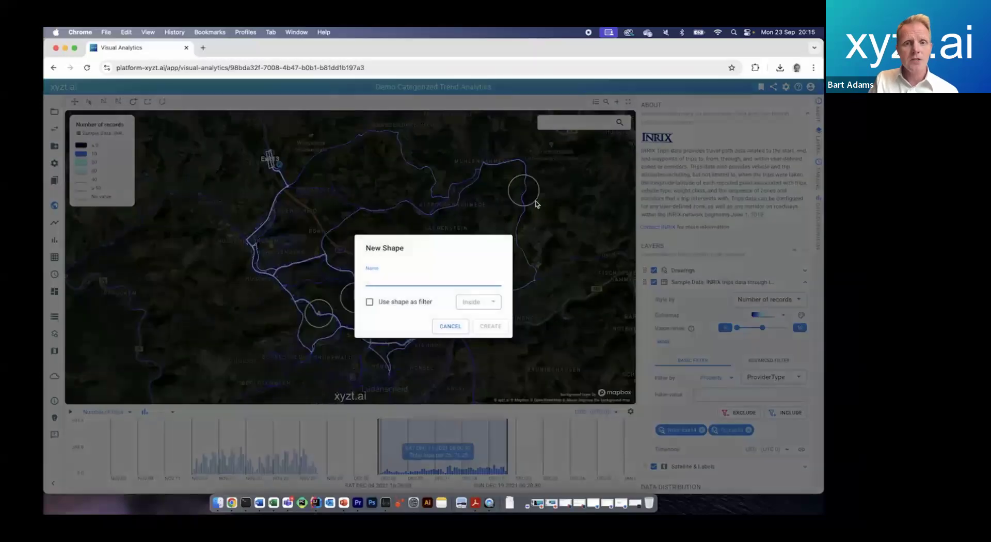
pyautogui.write('C')
pyautogui.click(505, 322)
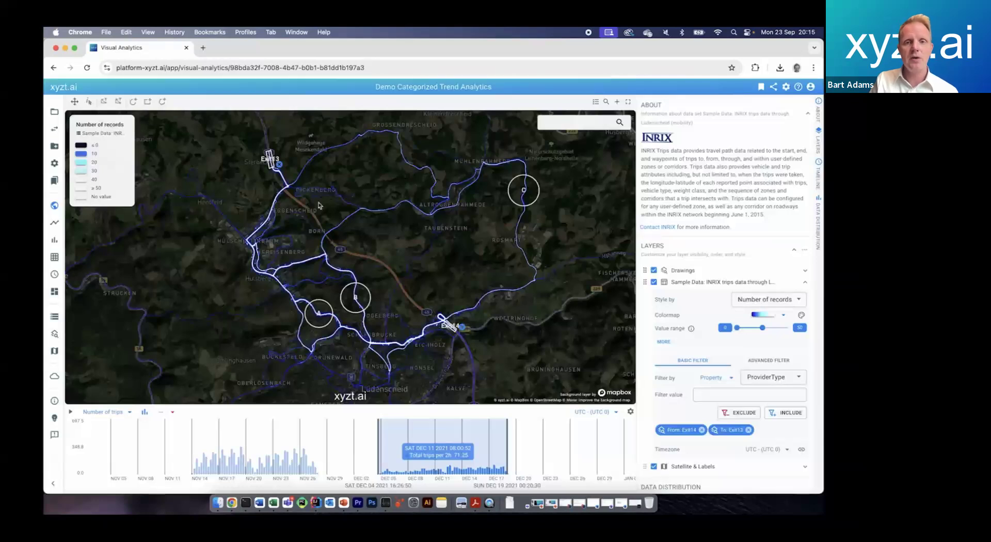
# Open the project's trend analytics and switch the analysis to categorized mode.
pyautogui.click(60, 227)
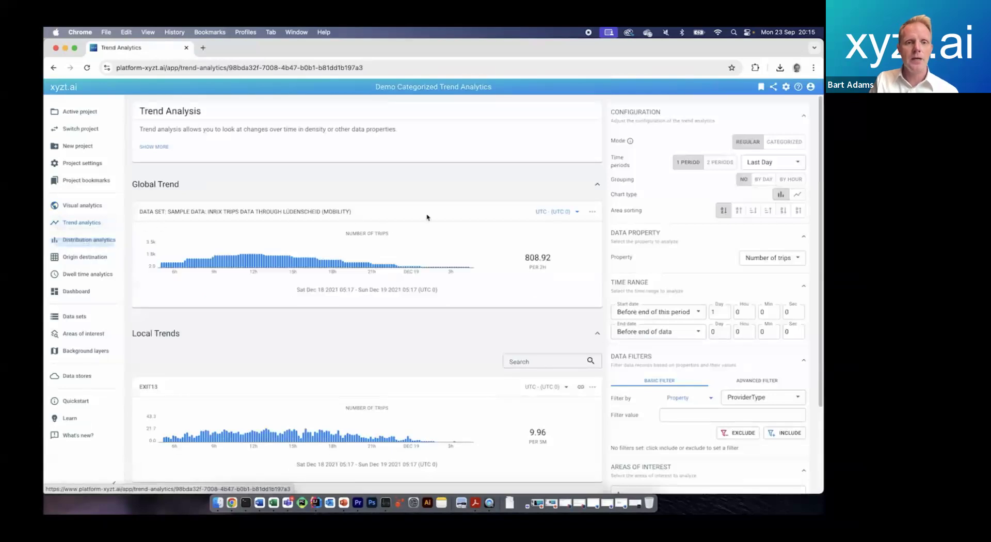
pyautogui.click(787, 142)
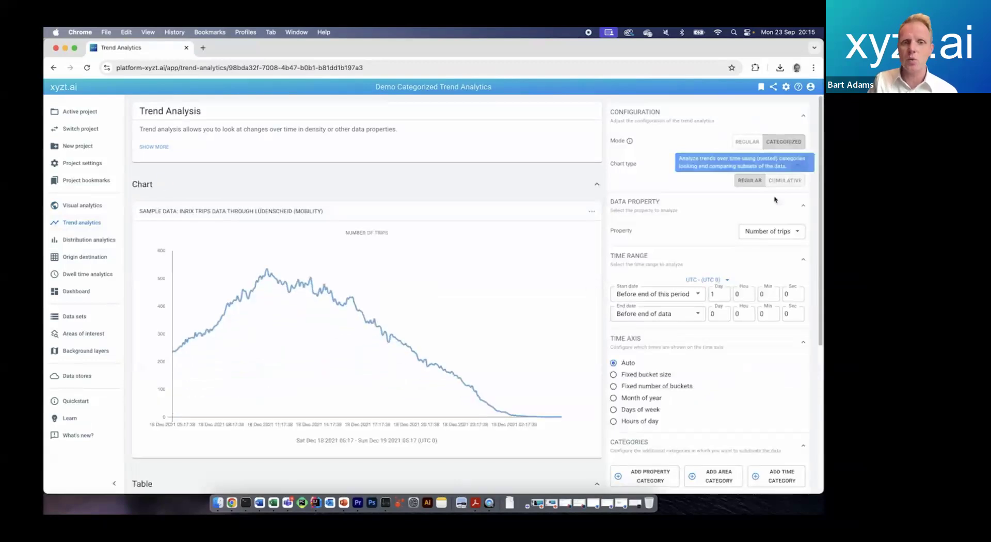
# Add an area data filter that includes only trips coming from Exit14.
pyautogui.scroll(-5, 765, 313)
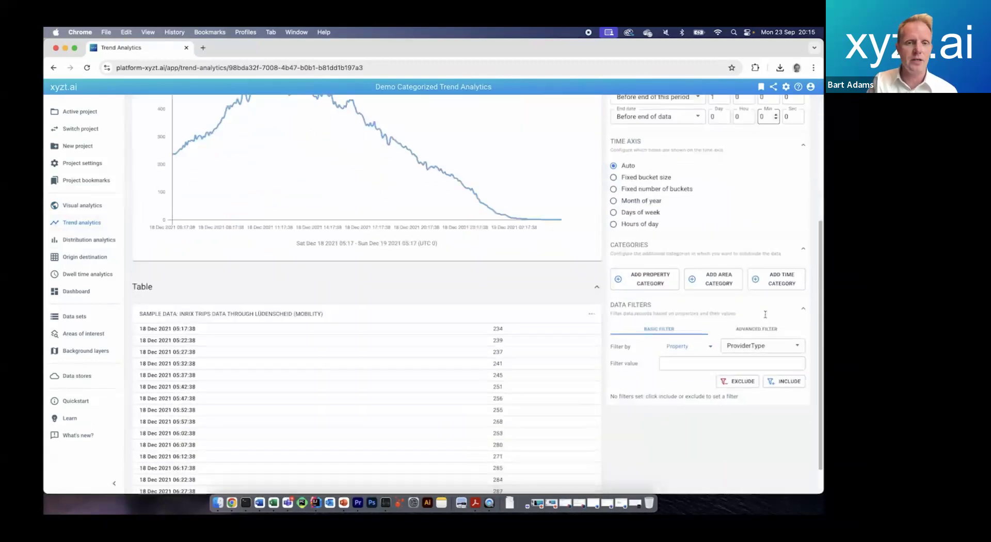
pyautogui.click(677, 346)
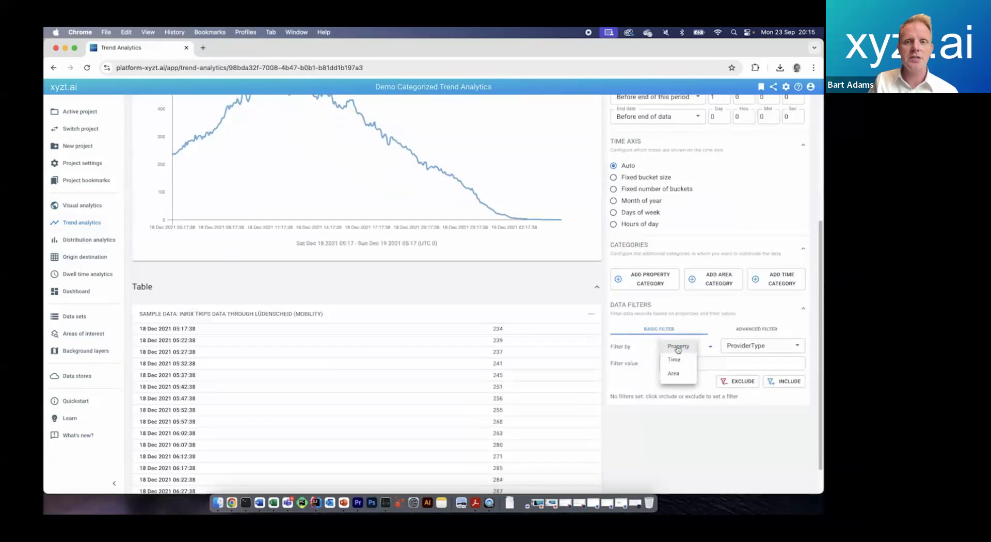
pyautogui.click(678, 373)
pyautogui.click(738, 347)
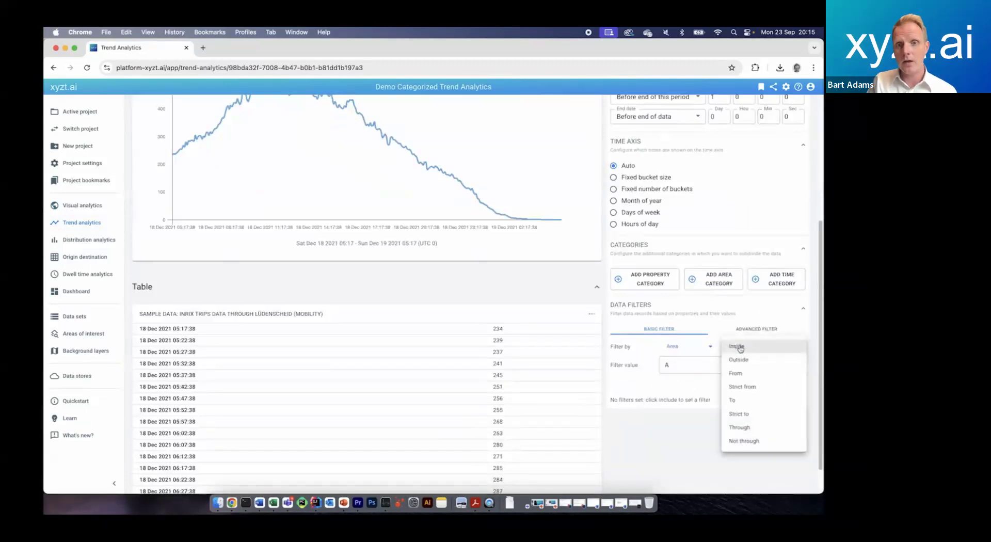
pyautogui.click(738, 373)
pyautogui.click(699, 366)
pyautogui.click(693, 432)
pyautogui.click(784, 392)
# Add a second area filter that includes only trips going to Exit13.
pyautogui.click(742, 347)
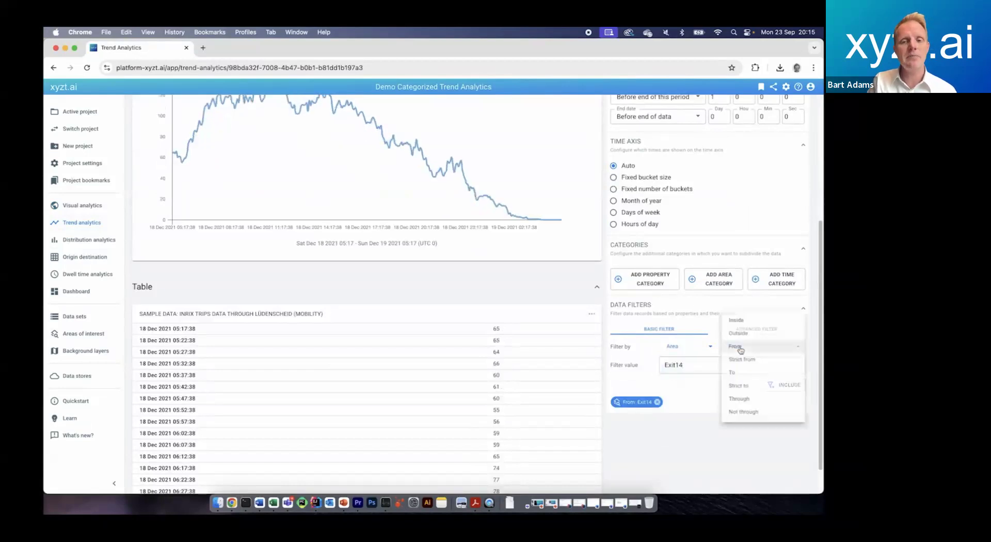
pyautogui.click(733, 377)
pyautogui.click(700, 366)
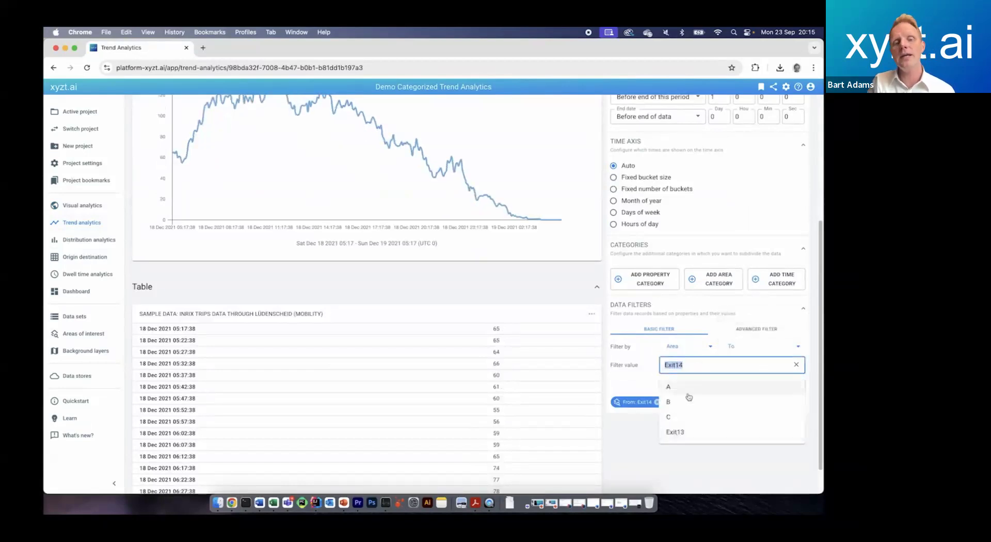
pyautogui.click(686, 433)
pyautogui.click(782, 386)
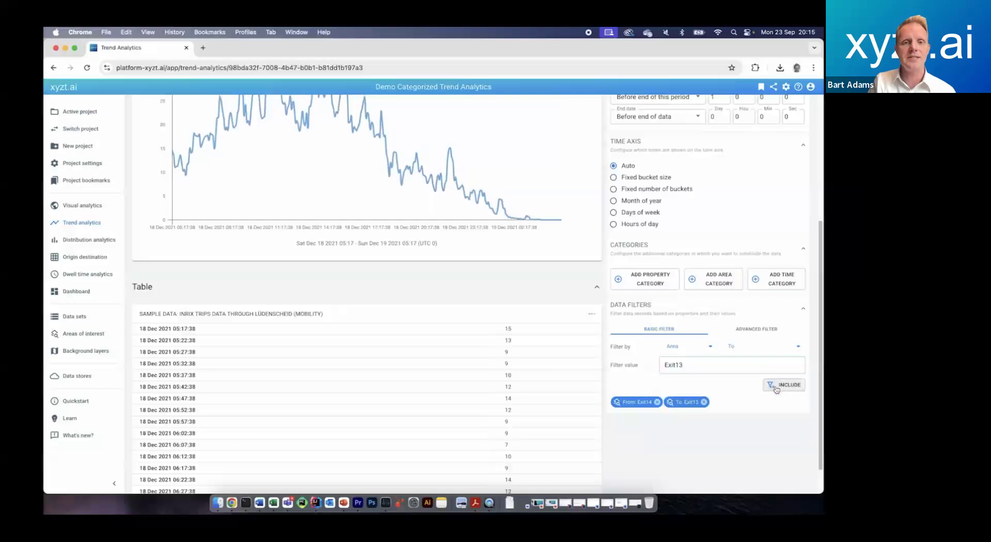
# Set the chart's time axis to hours of day.
pyautogui.scroll(3, 538, 314)
pyautogui.scroll(2, 539, 313)
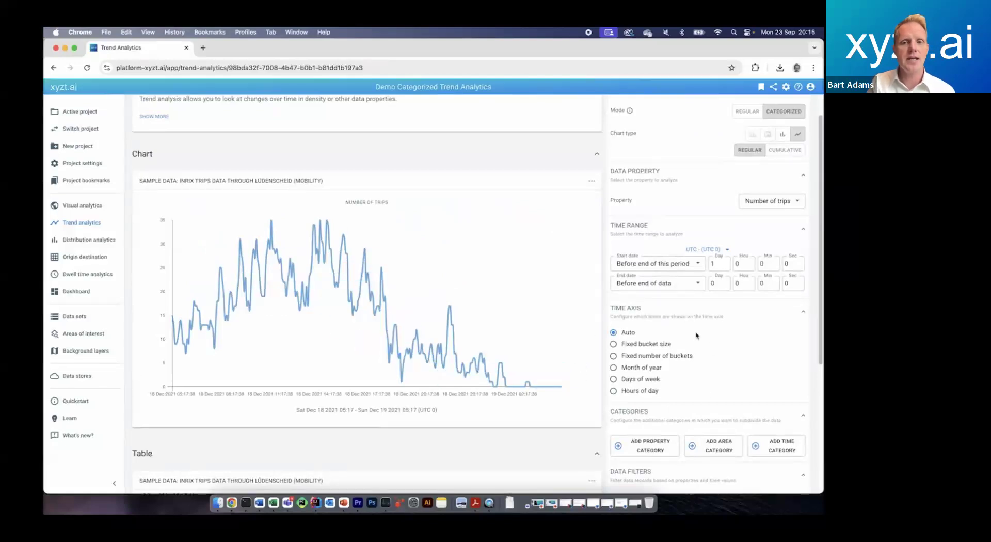
pyautogui.click(614, 392)
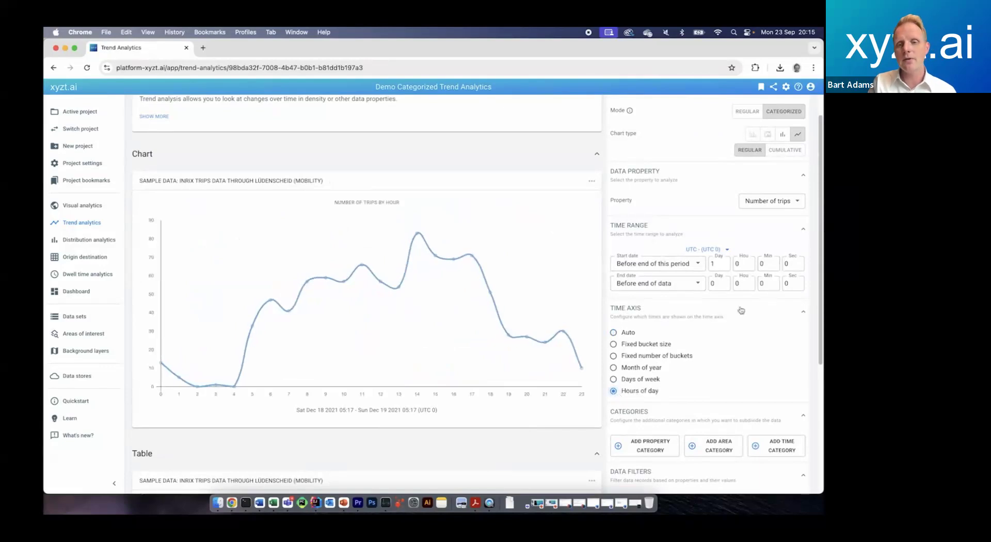
# Extend the time range so it starts 7 days before the end of the period.
pyautogui.click(727, 262)
pyautogui.click(727, 263)
pyautogui.click(727, 262)
pyautogui.click(727, 262)
pyautogui.click(727, 262)
pyautogui.click(727, 262)
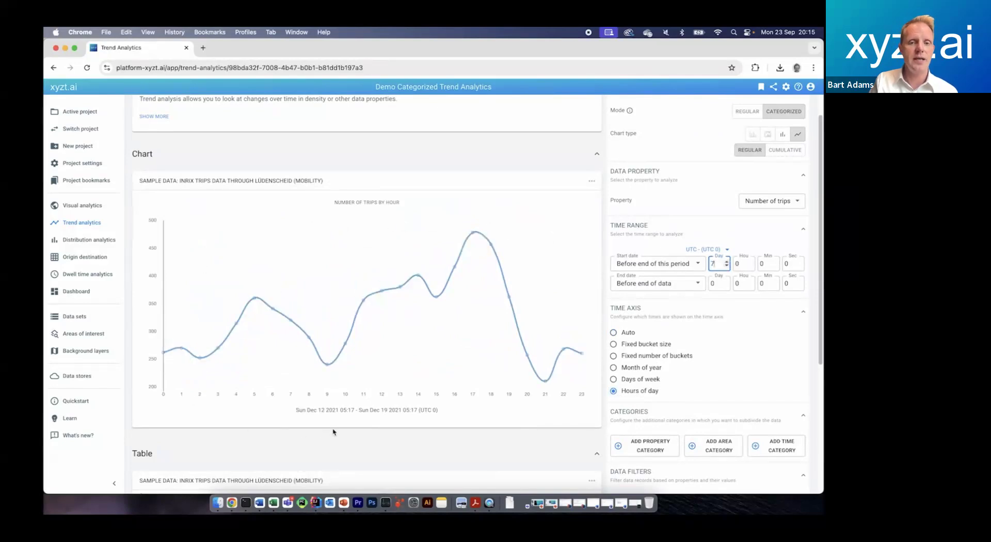
pyautogui.click(723, 371)
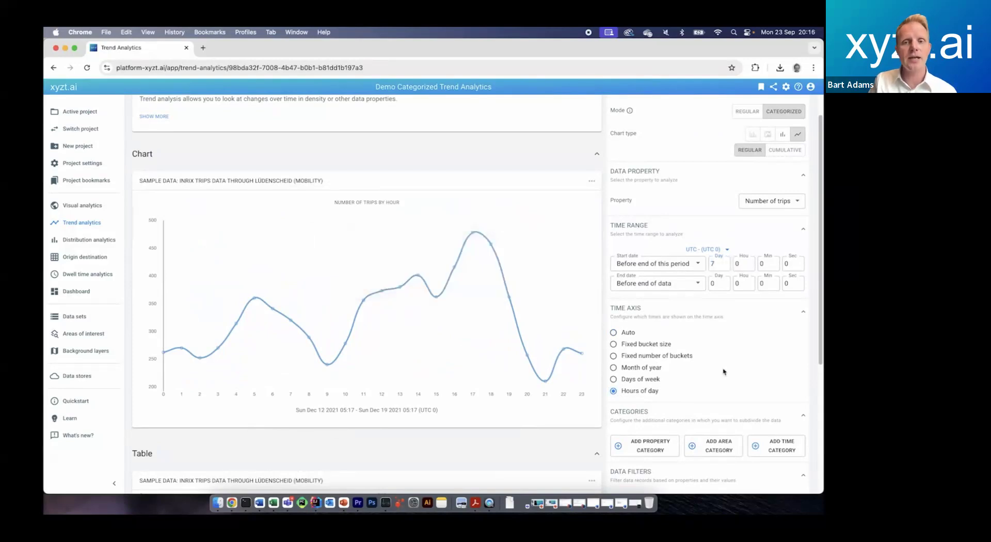
# Add a property category that subdivides the trips by VehicleWeightClass.
pyautogui.scroll(-5, 723, 371)
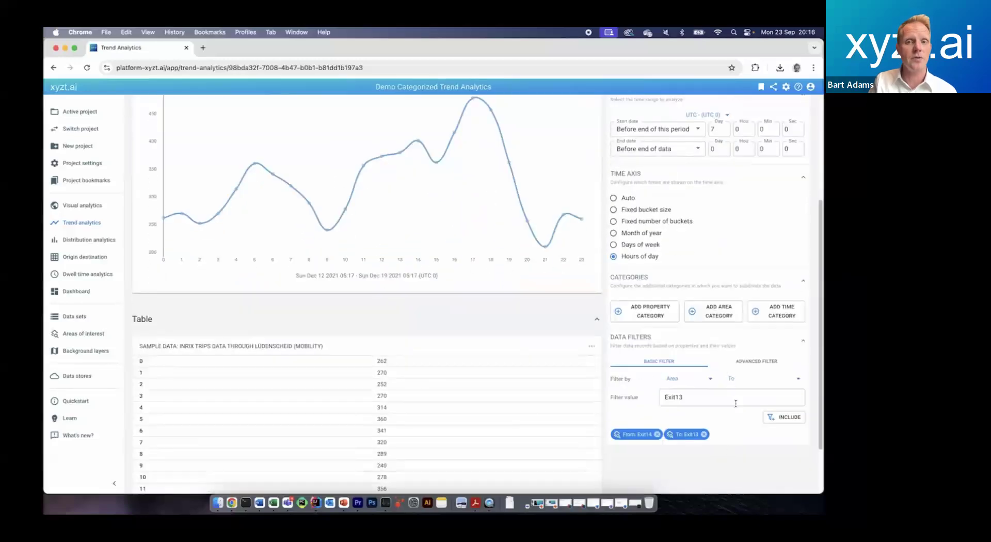
pyautogui.click(647, 317)
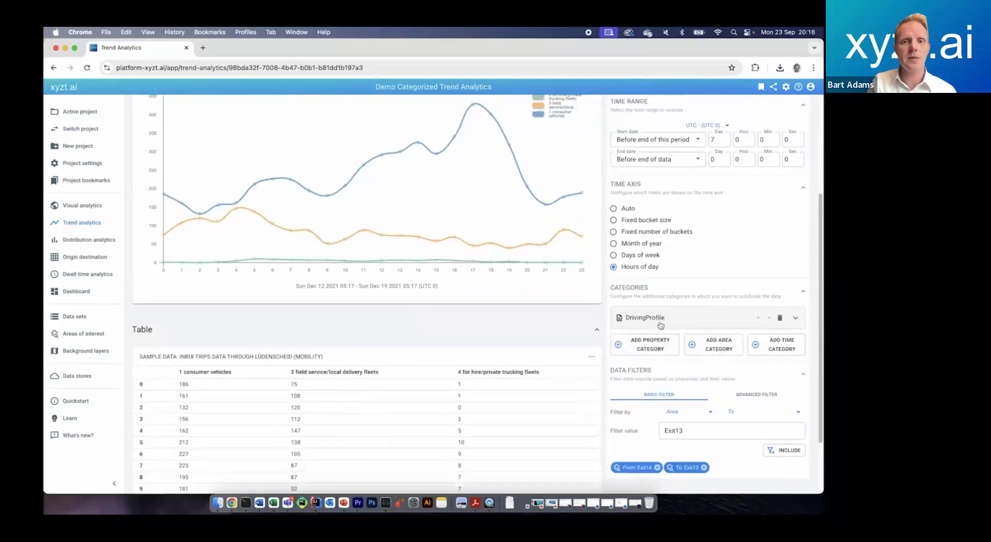
pyautogui.click(661, 324)
pyautogui.click(655, 341)
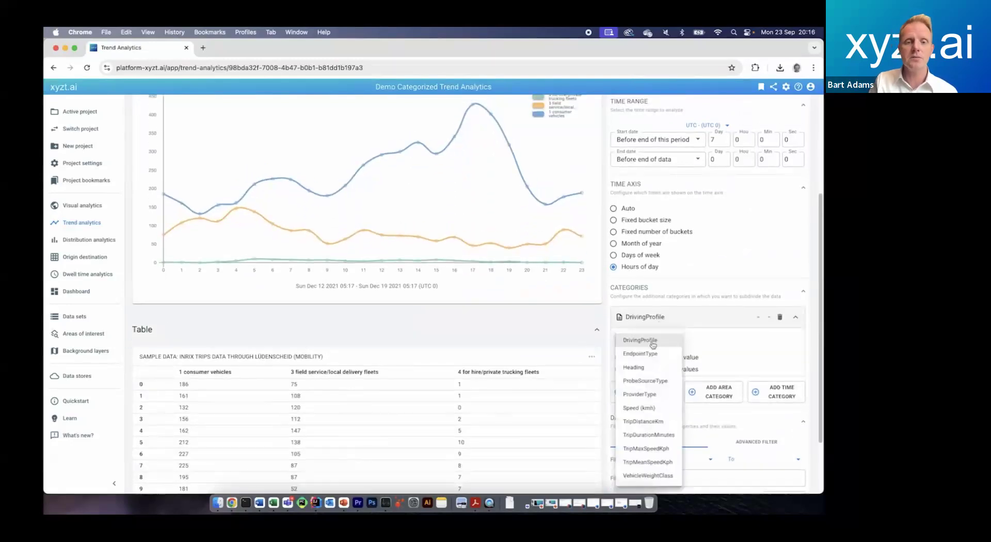
pyautogui.click(659, 476)
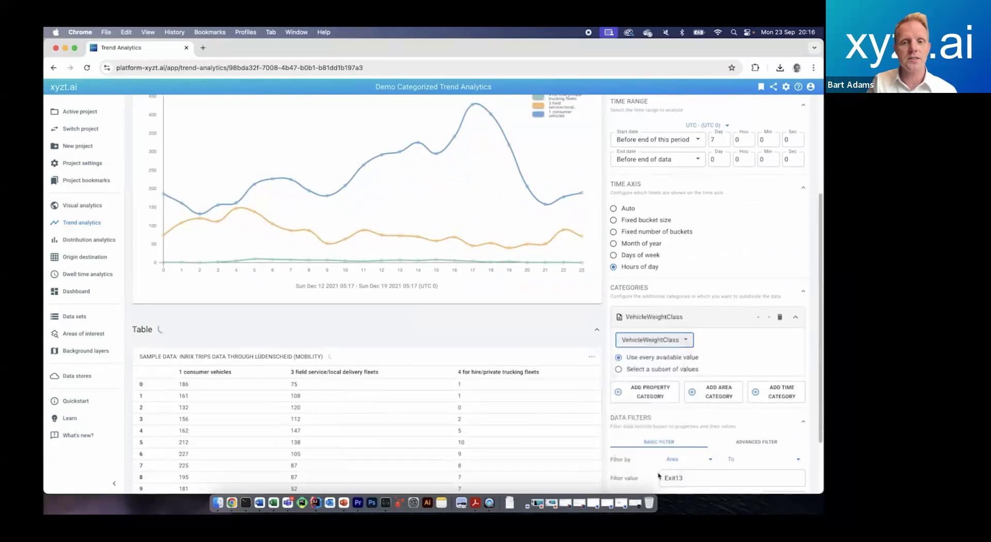
# Remove the VehicleWeightClass category from the trend analysis.
pyautogui.scroll(3, 561, 352)
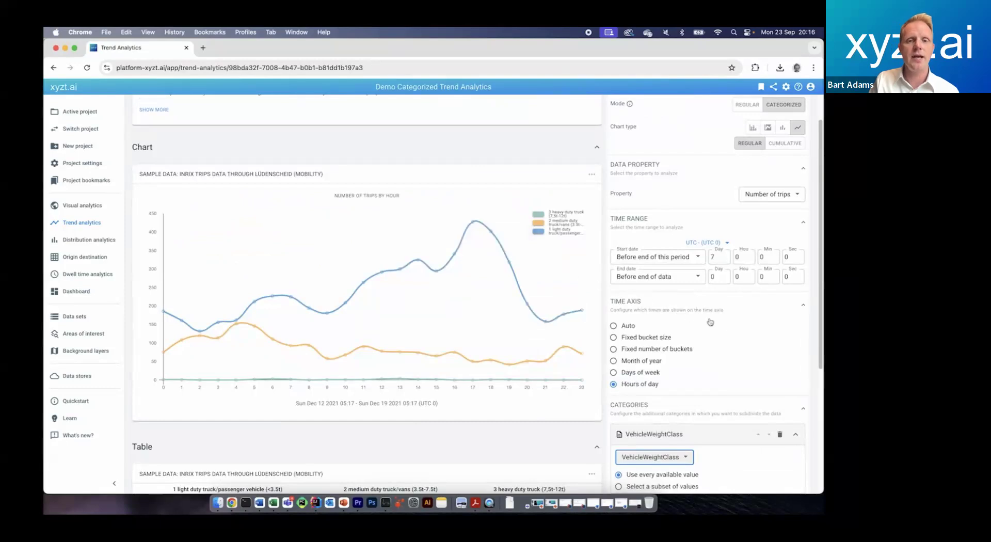
pyautogui.scroll(-2, 729, 329)
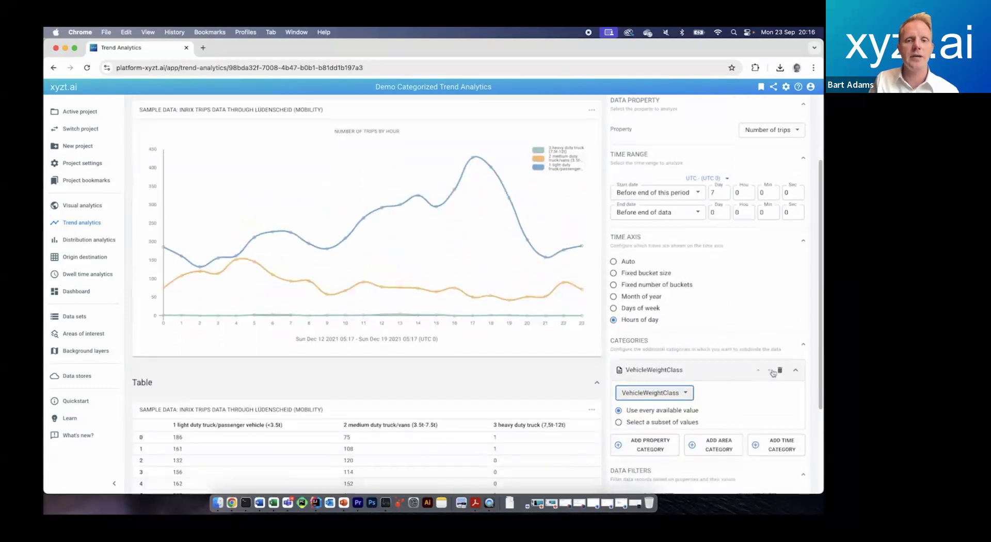
pyautogui.click(778, 371)
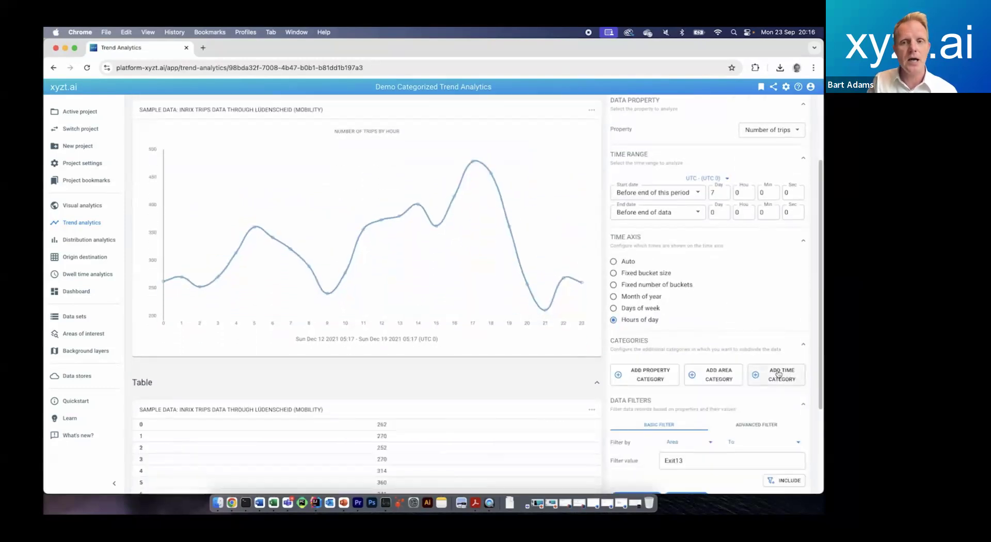
# Add an area category and limit it to a selected subset of areas.
pyautogui.scroll(-1, 715, 344)
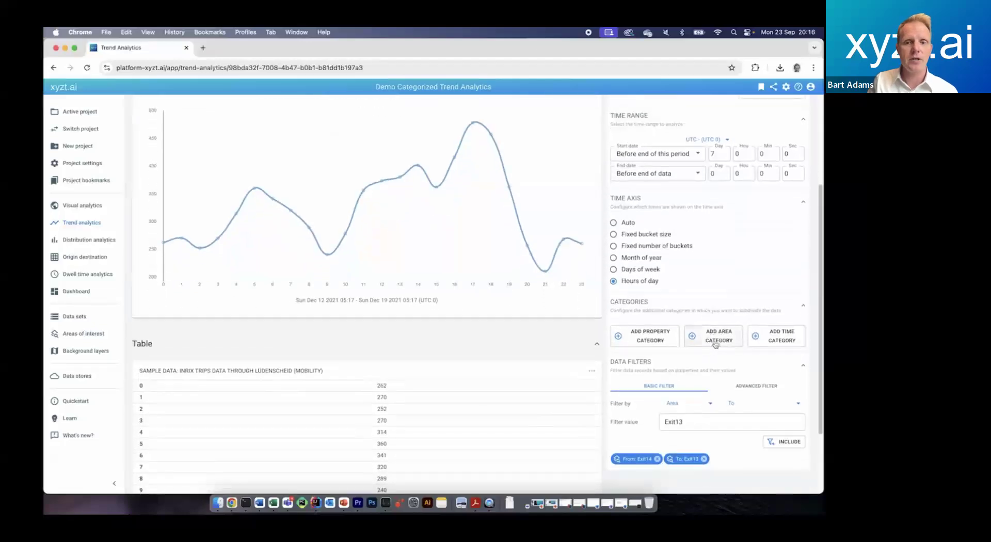
pyautogui.click(715, 342)
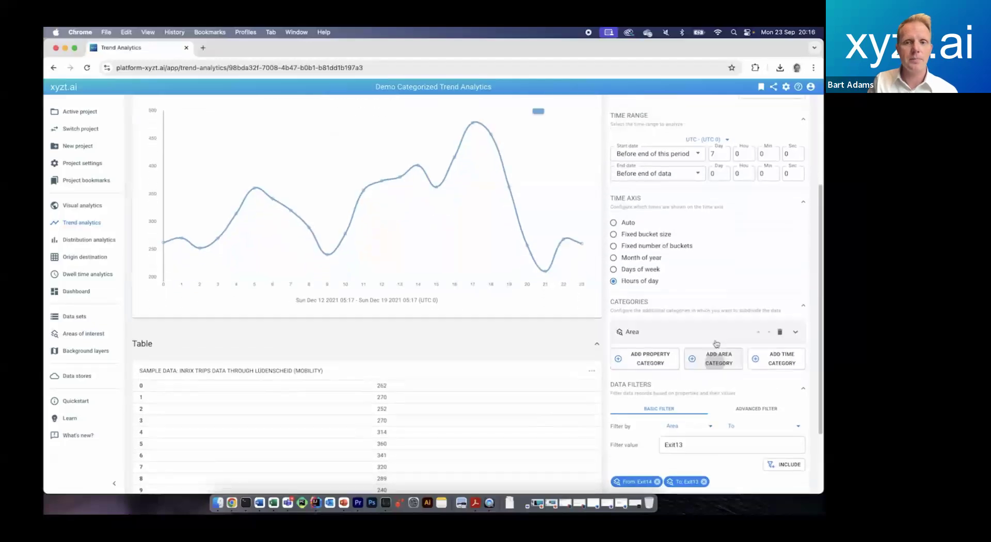
pyautogui.click(795, 335)
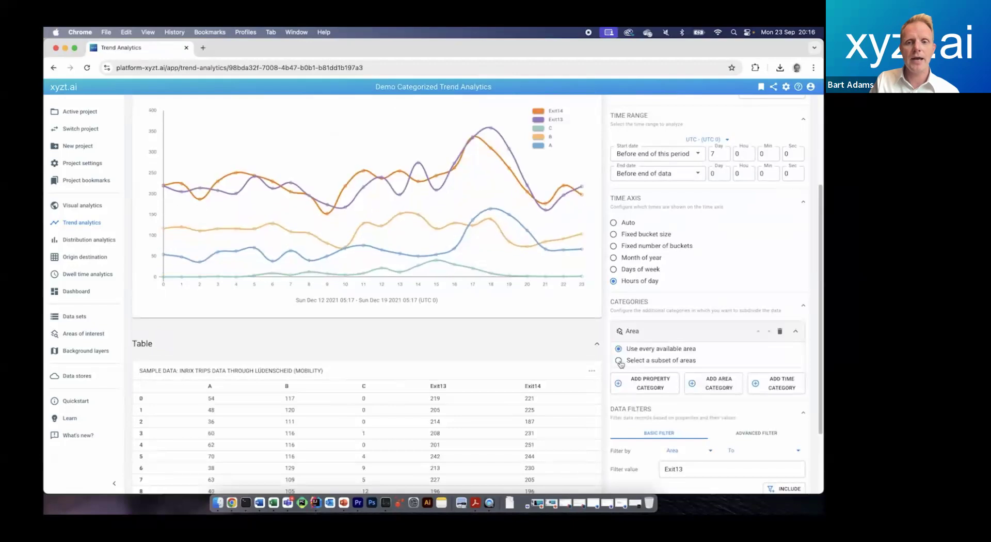
pyautogui.click(619, 361)
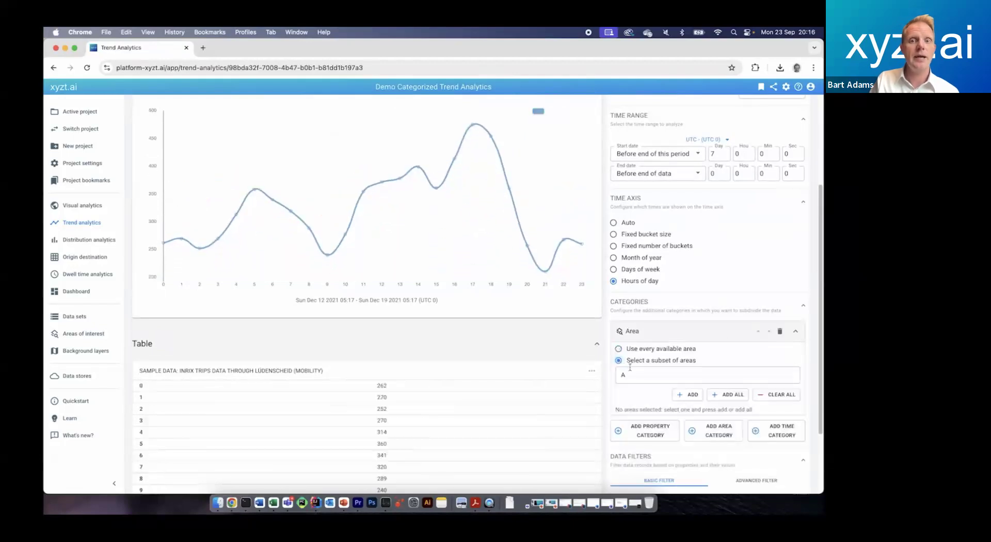
# Include areas A, B and C in the area category's subset.
pyautogui.click(686, 395)
pyautogui.click(647, 375)
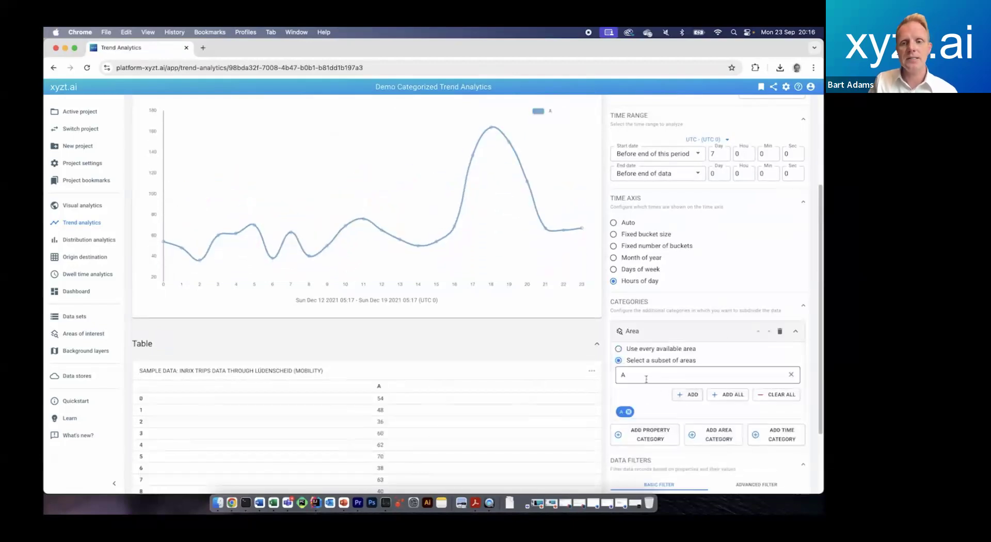
pyautogui.click(639, 428)
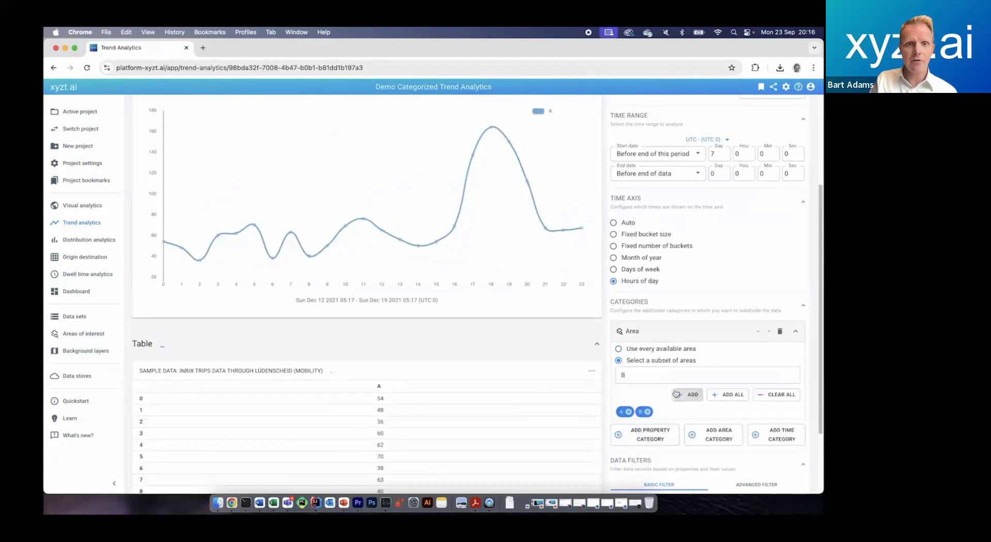
pyautogui.click(641, 442)
pyautogui.click(689, 395)
# Change the trend chart type to a bar chart.
pyautogui.scroll(3, 508, 258)
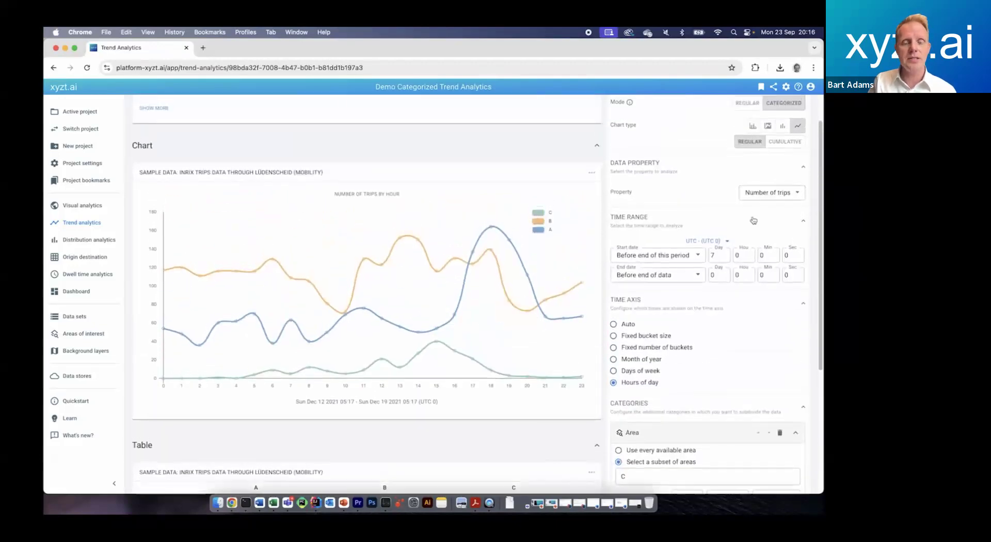
pyautogui.click(780, 127)
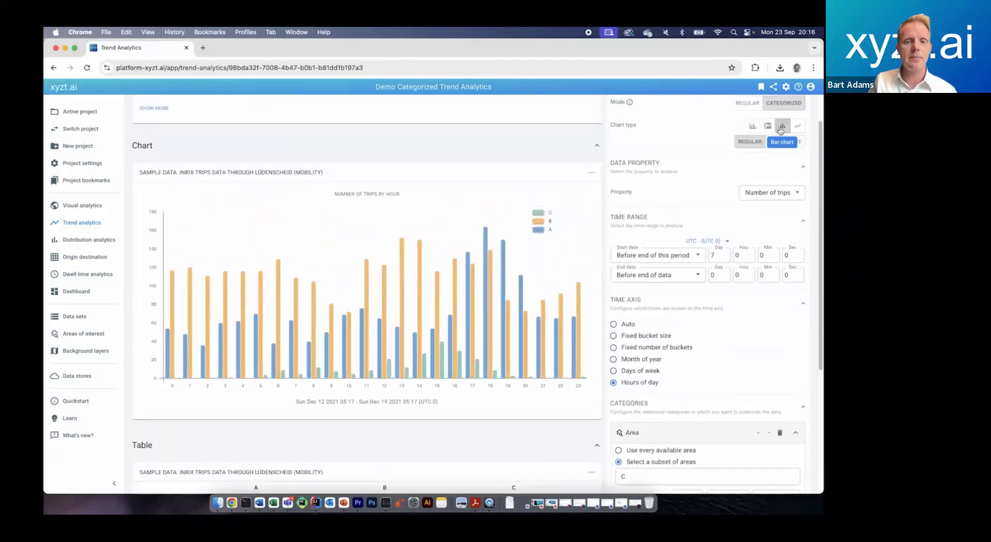
# Change the trend chart type to a stacked bar chart.
pyautogui.click(753, 127)
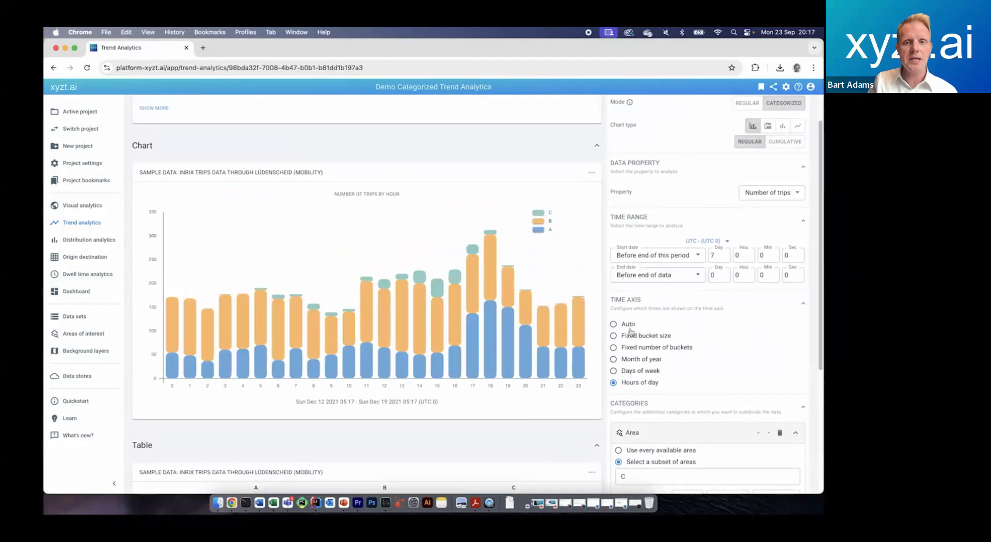
pyautogui.scroll(-2, 609, 356)
pyautogui.scroll(-5, 552, 391)
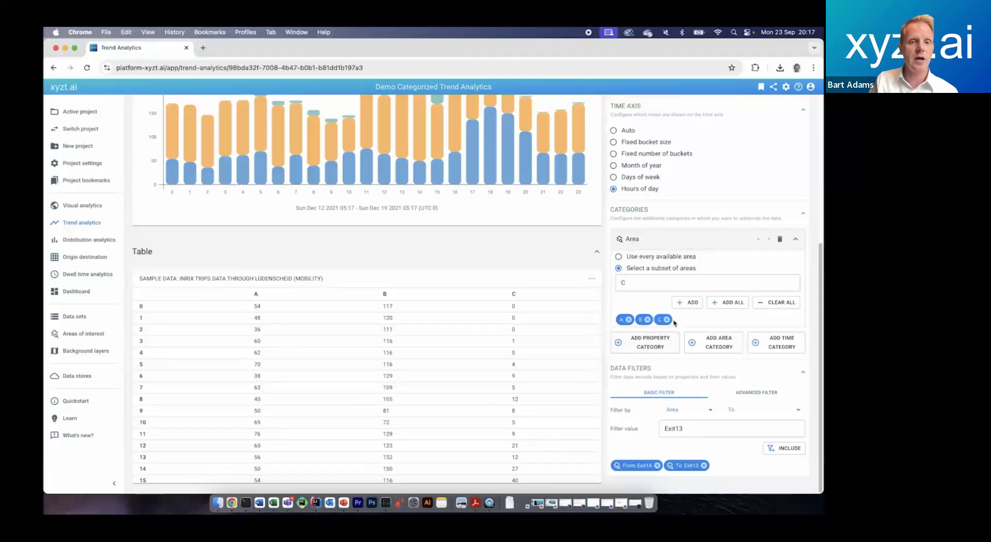
# Add a property category below the area category and set its property to VehicleWeightClass.
pyautogui.click(681, 241)
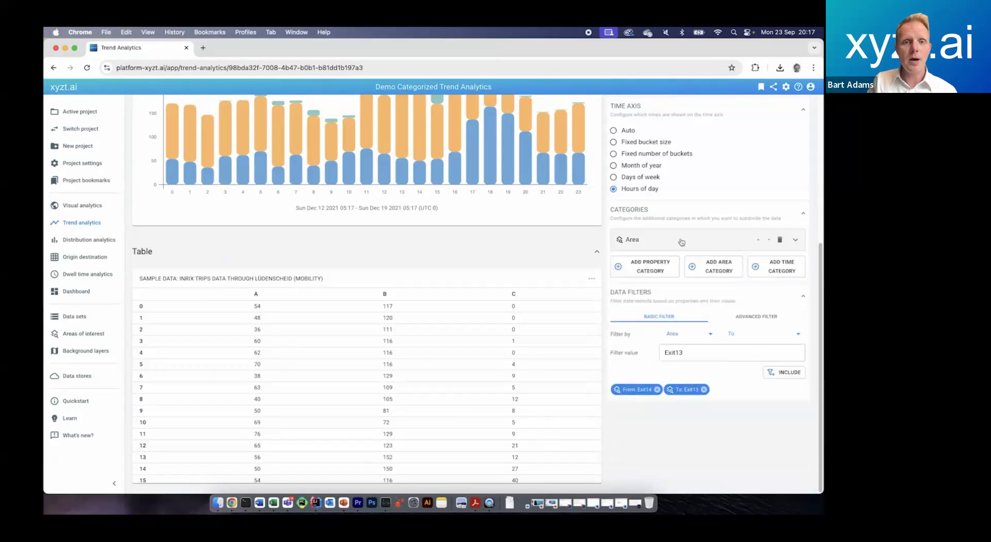
pyautogui.click(649, 270)
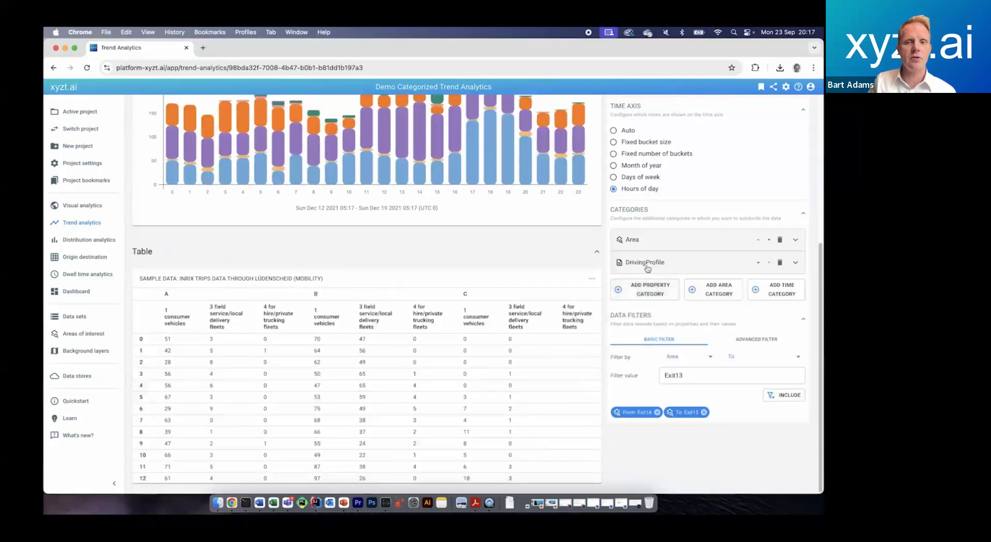
pyautogui.click(648, 267)
pyautogui.click(648, 282)
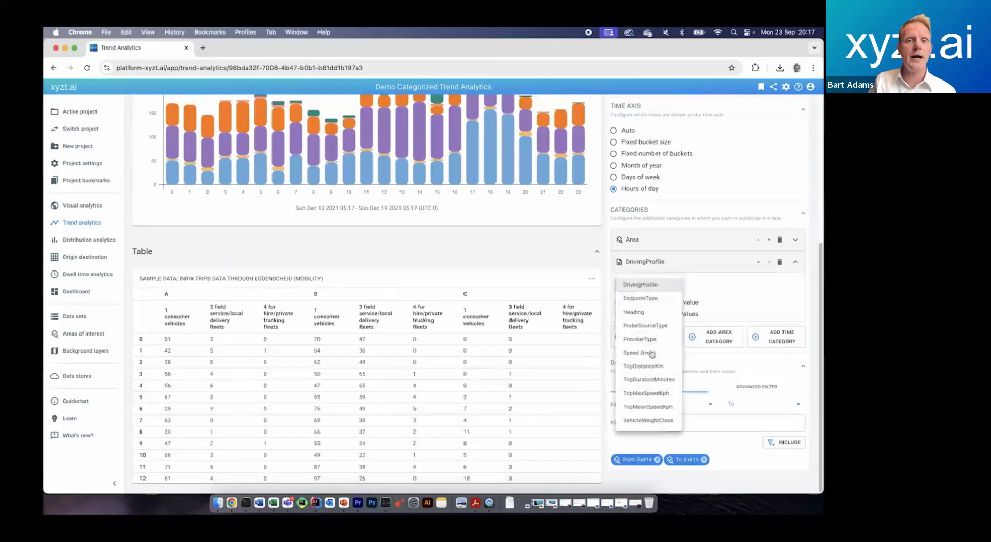
pyautogui.click(649, 420)
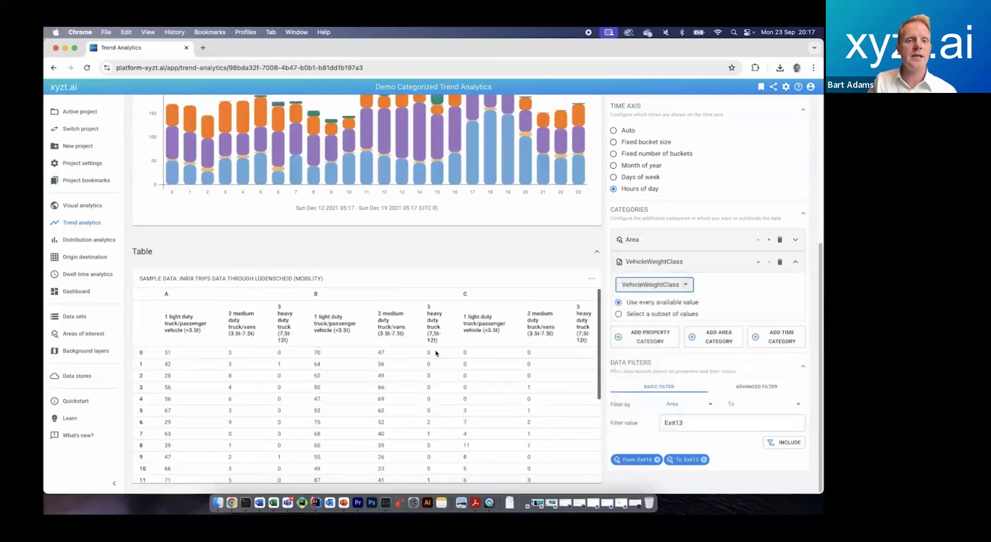
pyautogui.scroll(-2, 406, 343)
pyautogui.scroll(2, 406, 343)
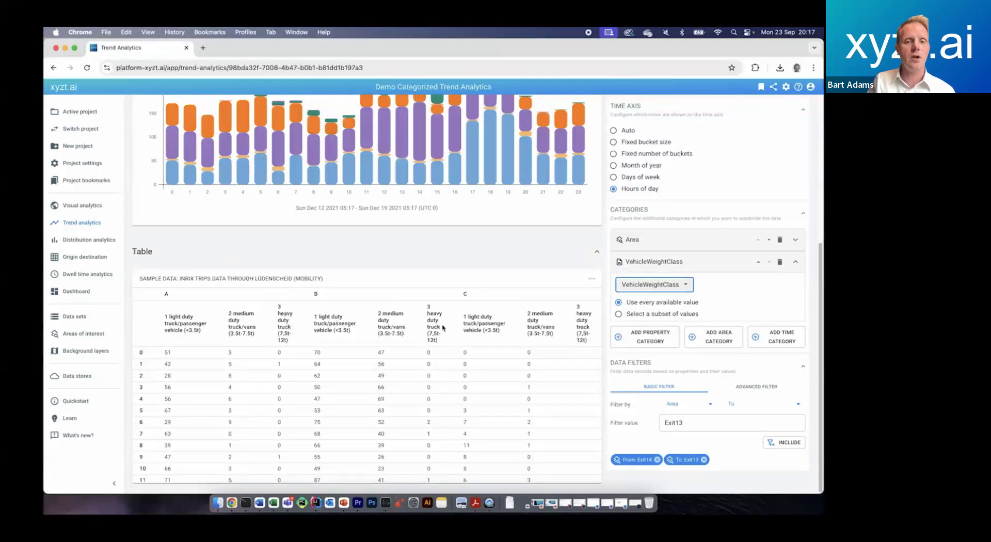
# Export the trend table as an XLSX file and check the downloaded workbook in Excel.
pyautogui.click(591, 278)
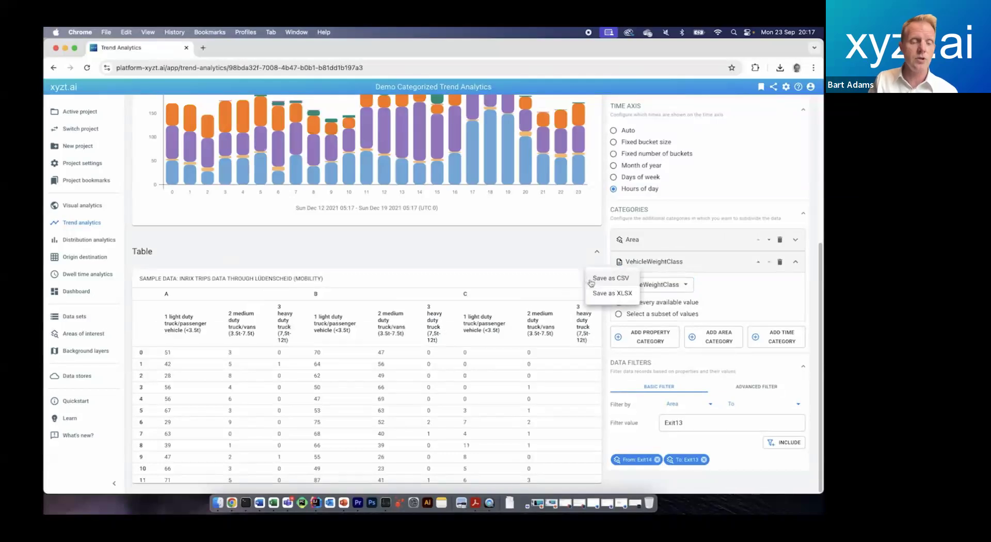
pyautogui.click(600, 294)
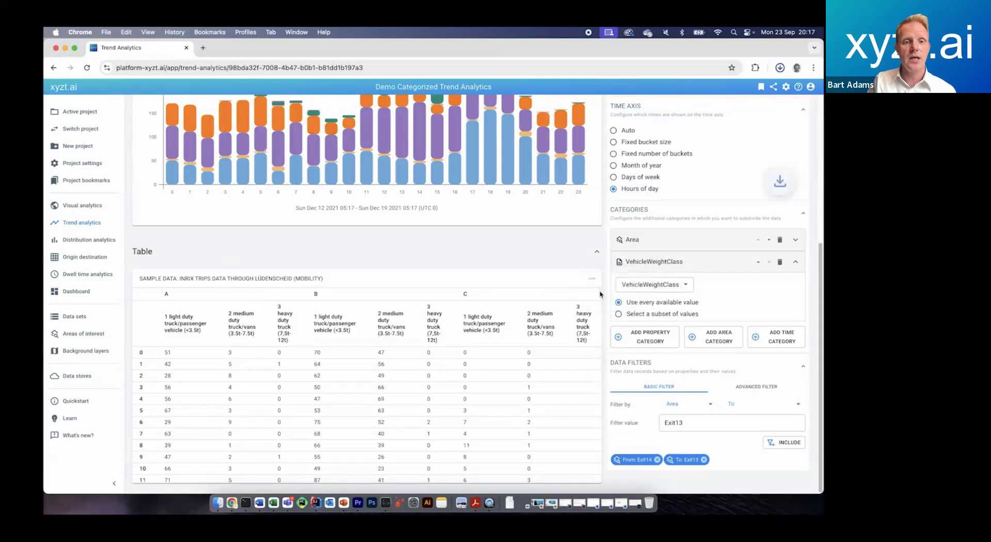
pyautogui.click(691, 103)
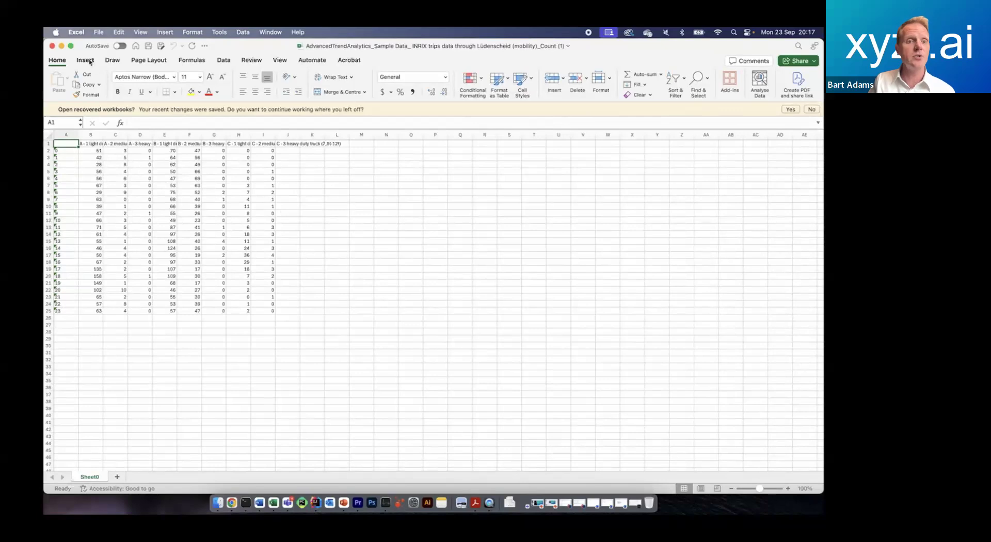
pyautogui.click(52, 46)
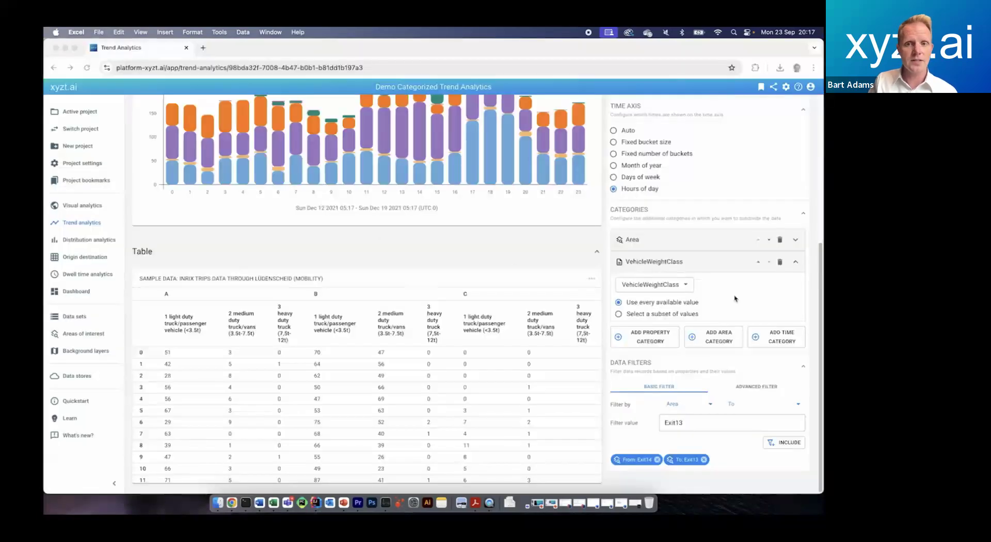
pyautogui.scroll(3, 735, 298)
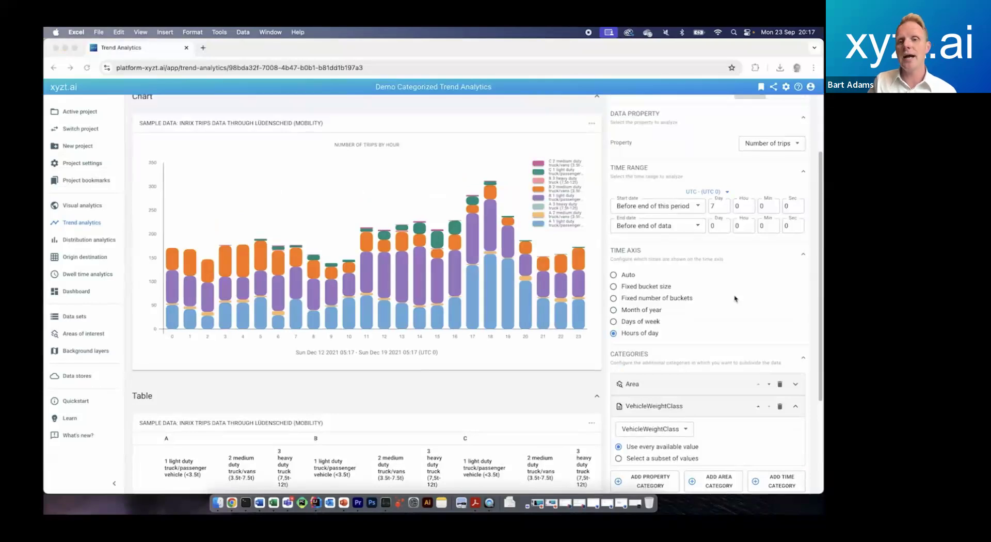
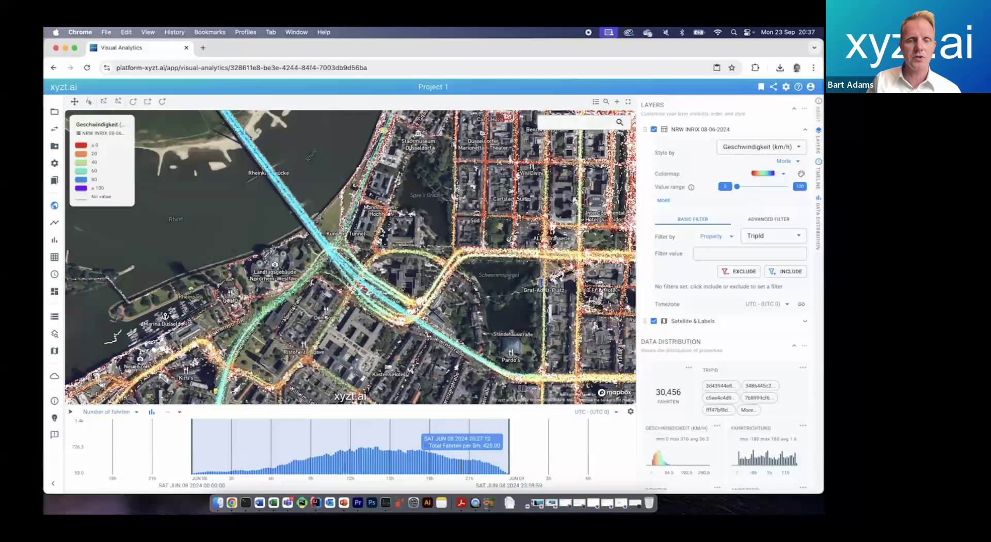
# Switch the Geschwindigkeit (km/h) colormap to intervals, and color values below 0 green #2FFF00, copying its hex code.
pyautogui.click(801, 174)
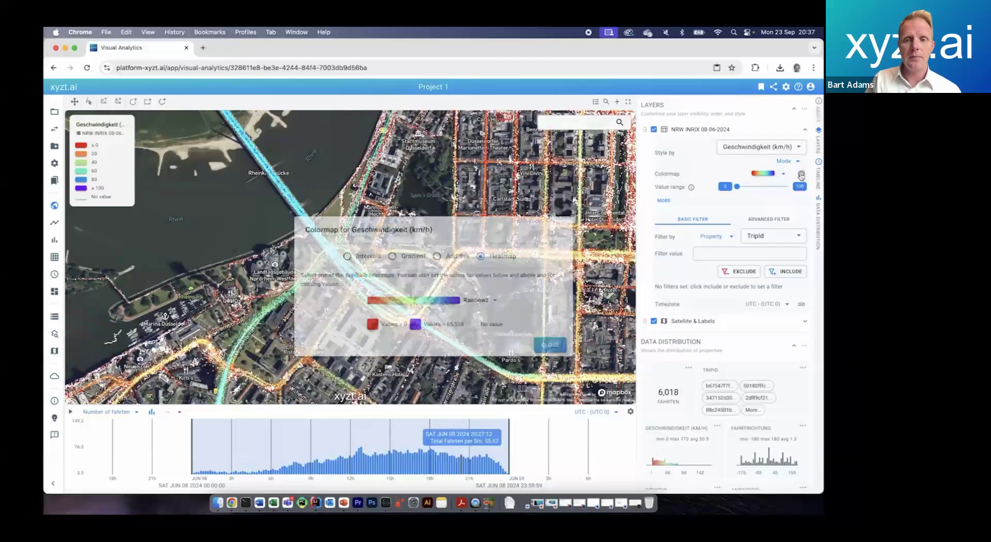
pyautogui.click(358, 255)
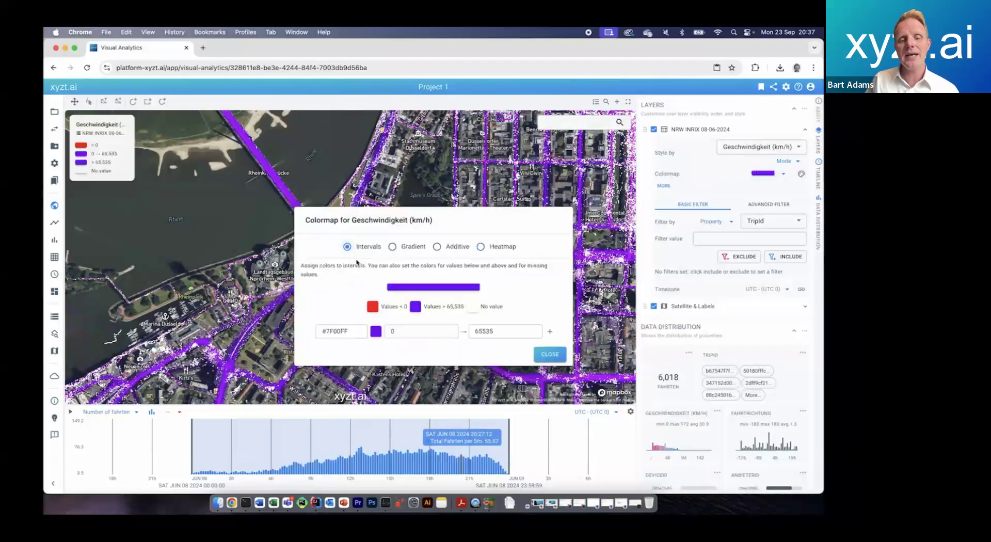
pyautogui.click(372, 307)
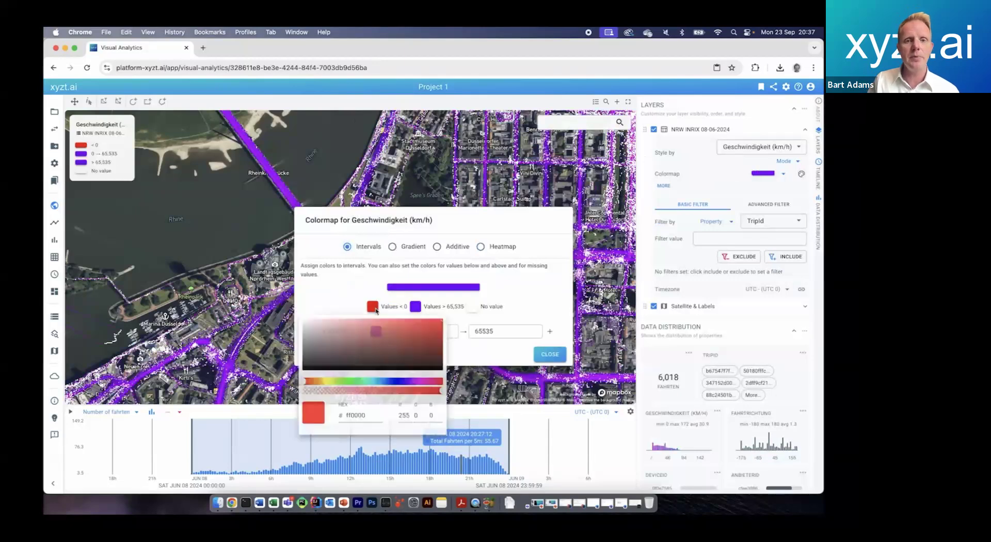
pyautogui.click(343, 382)
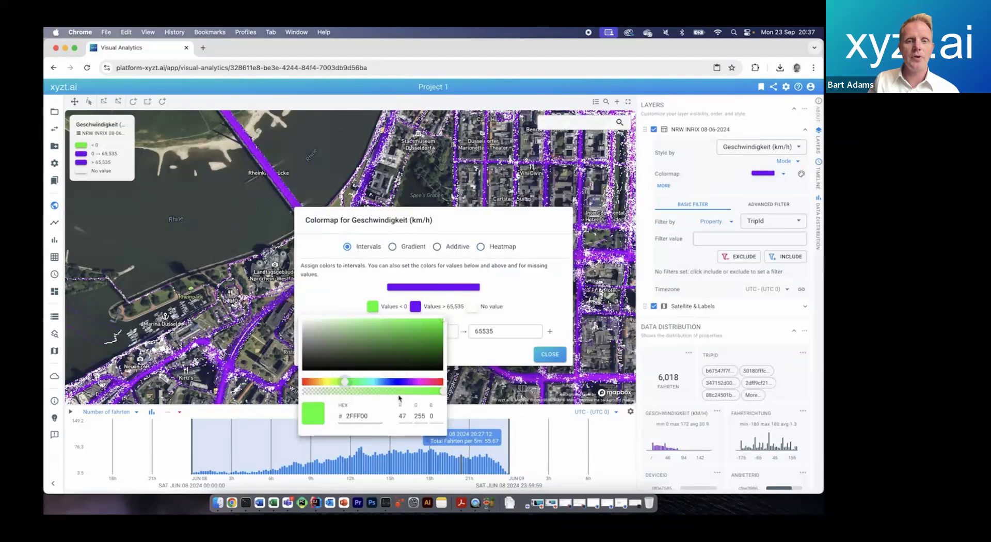
pyautogui.doubleClick(345, 416)
pyautogui.press('super+c')
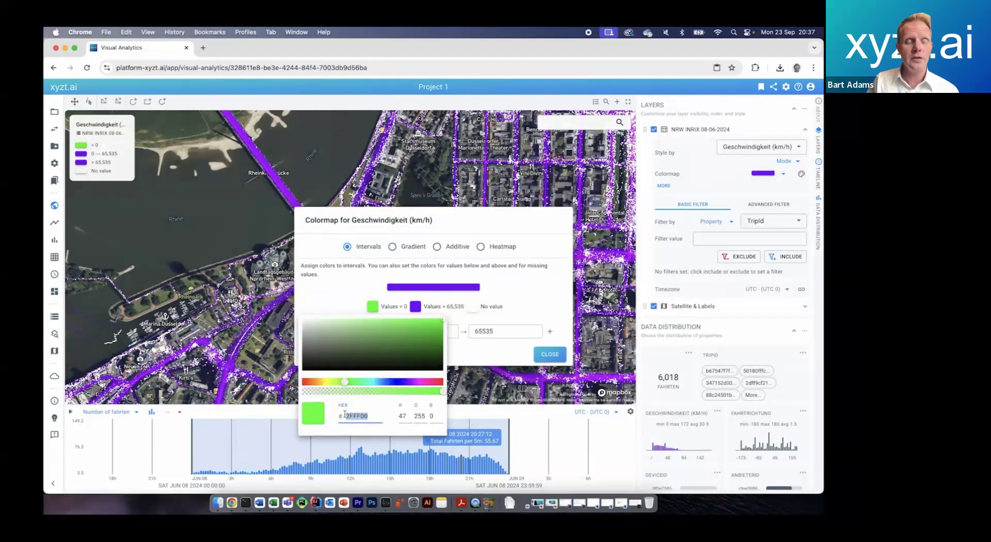
# Set the first interval's upper limit to 30 and its color to the copied green #2FFF00.
pyautogui.click(489, 362)
pyautogui.moveTo(495, 331); pyautogui.dragTo(452, 332)
pyautogui.write('30')
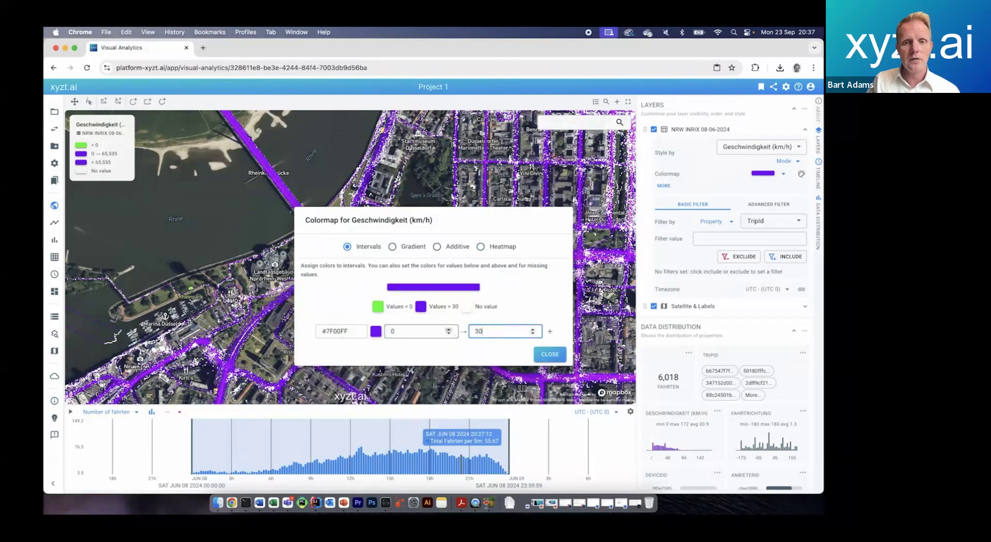
pyautogui.moveTo(361, 331); pyautogui.dragTo(310, 331)
pyautogui.press('super+v')
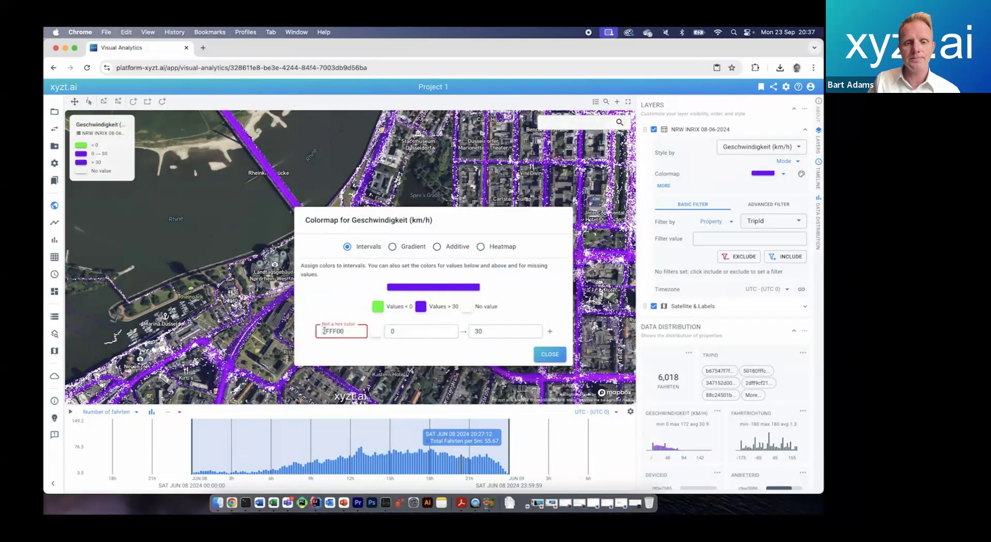
pyautogui.write('#')
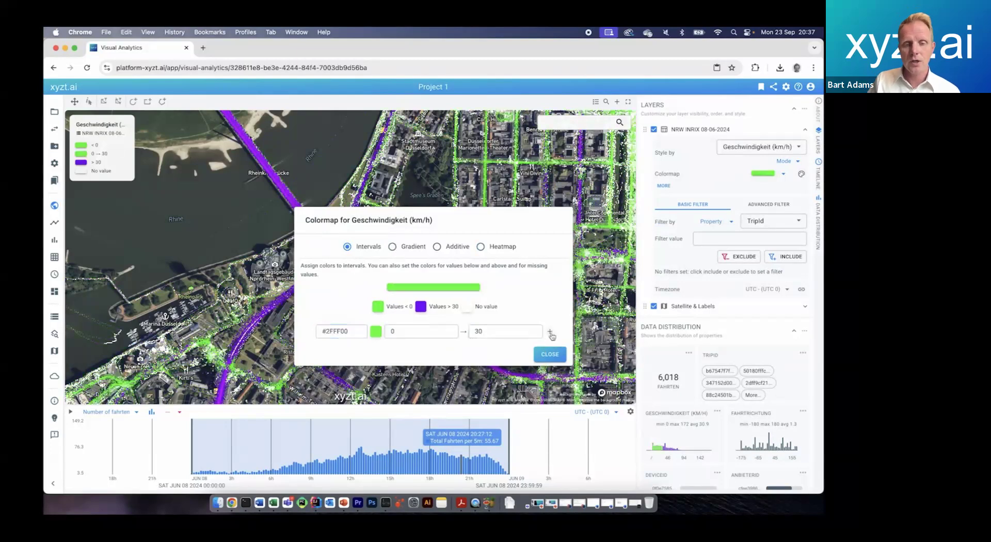
# Add a second colormap interval from 30 to 50 and color it orange #FFB623.
pyautogui.click(550, 333)
pyautogui.doubleClick(495, 341)
pyautogui.write('50')
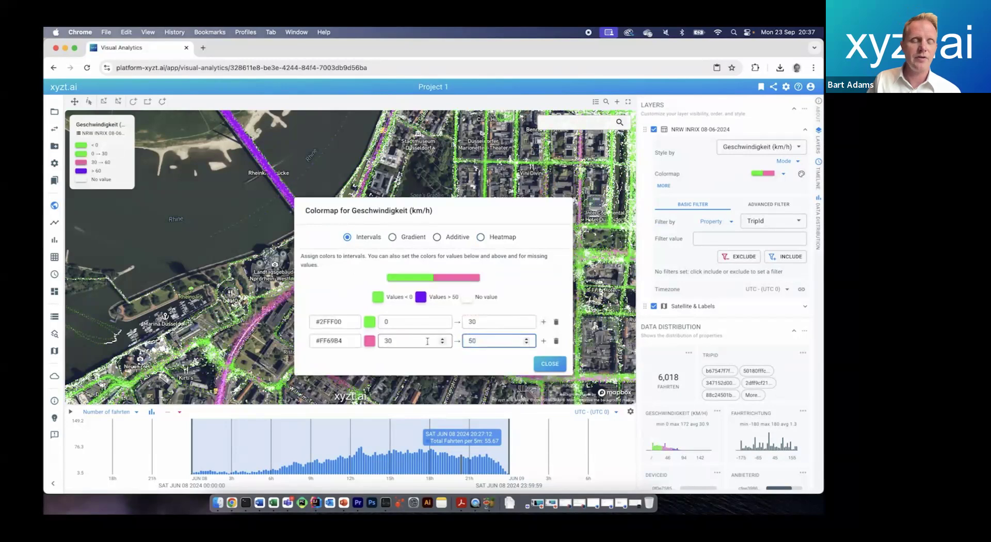
pyautogui.click(369, 341)
pyautogui.moveTo(317, 417); pyautogui.dragTo(314, 417)
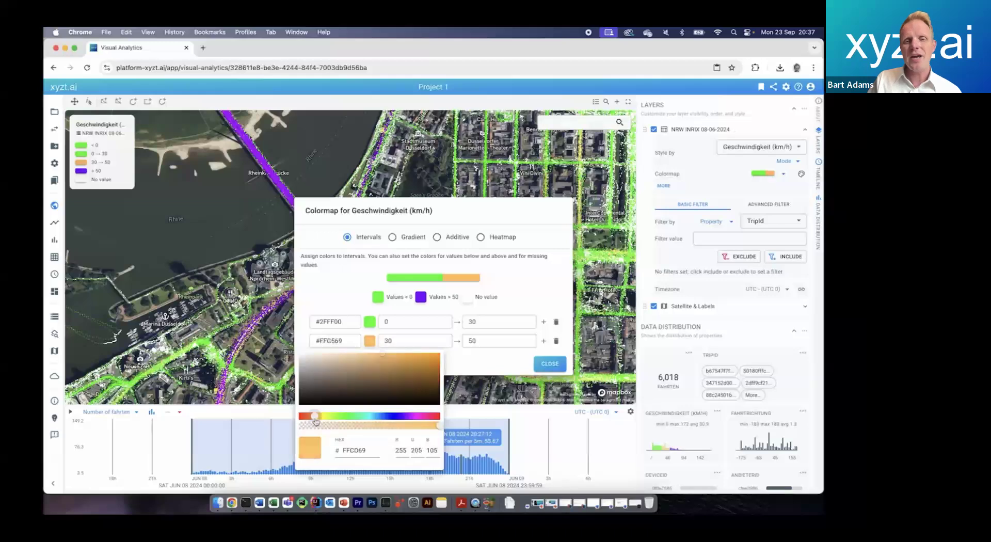
pyautogui.click(421, 353)
pyautogui.moveTo(438, 361); pyautogui.dragTo(421, 353)
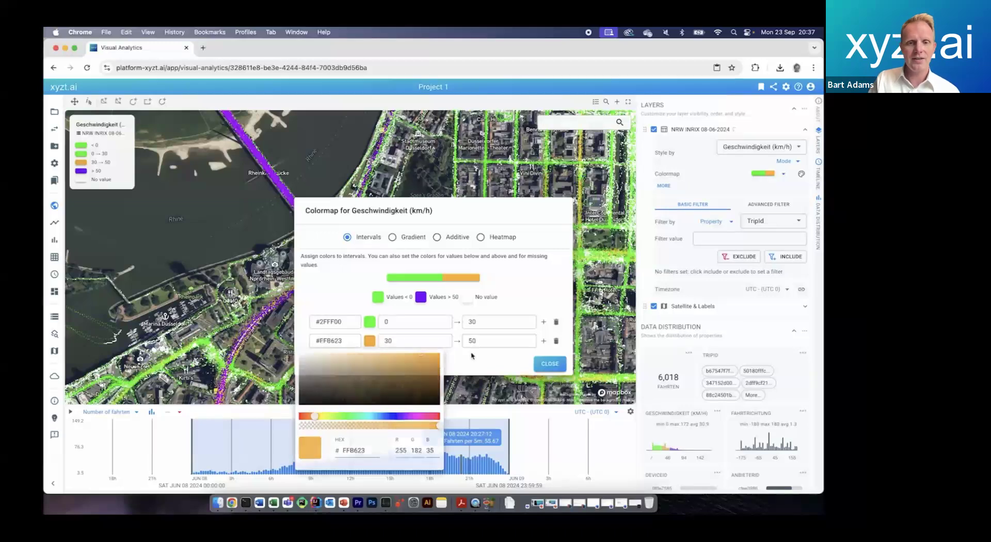
pyautogui.click(363, 365)
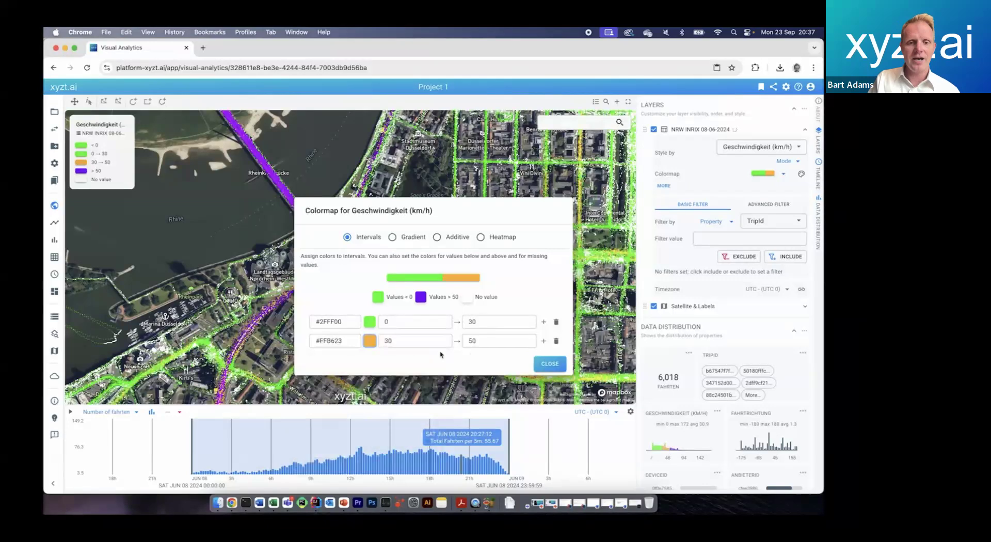
# Add a third colormap interval from 50 to 90 and color it red #FA1111.
pyautogui.click(542, 341)
pyautogui.doubleClick(482, 351)
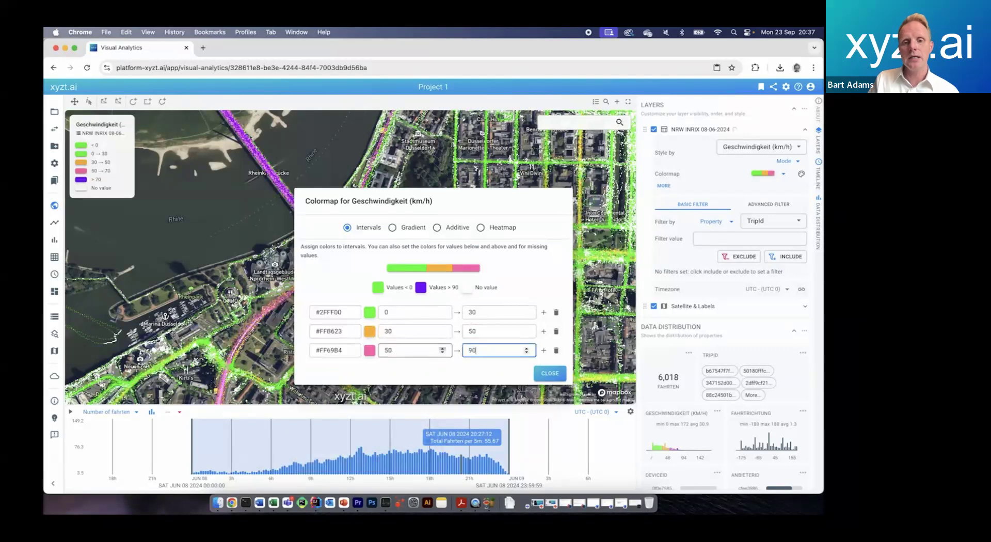
pyautogui.click(369, 350)
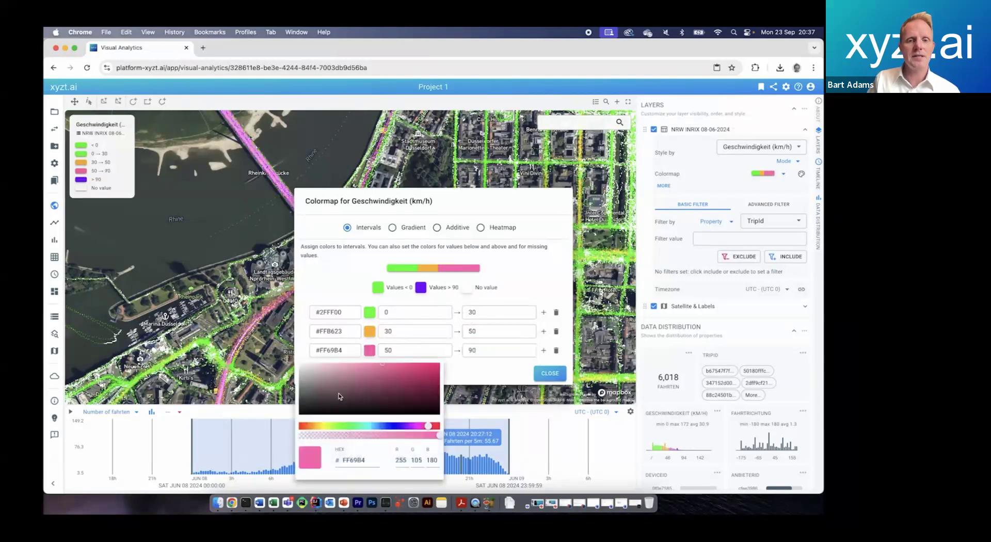
pyautogui.moveTo(322, 427); pyautogui.dragTo(299, 428)
pyautogui.moveTo(419, 372); pyautogui.dragTo(432, 367)
pyautogui.click(487, 364)
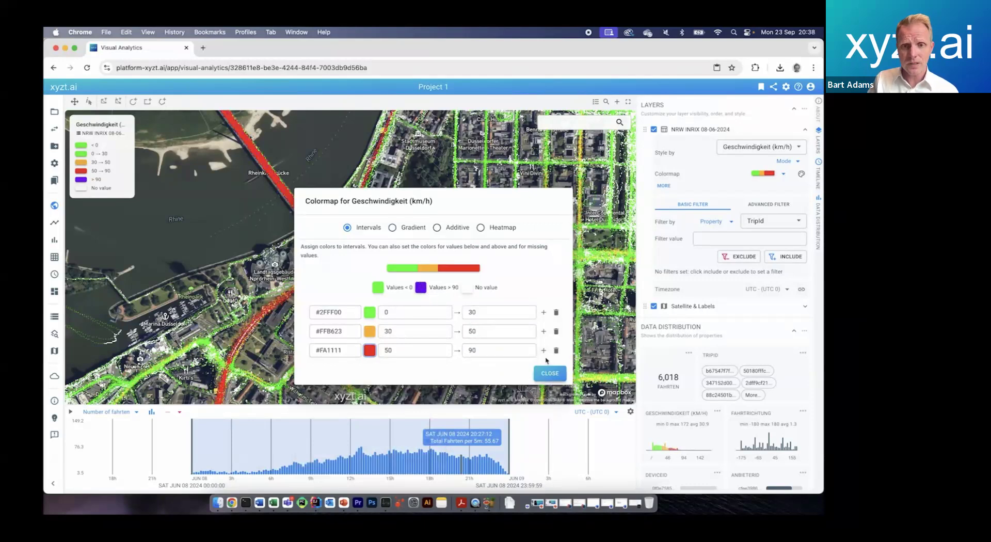
# Make the colormap's "No value" color fully transparent and close the colormap settings.
pyautogui.click(466, 289)
pyautogui.moveTo(534, 363); pyautogui.dragTo(392, 369)
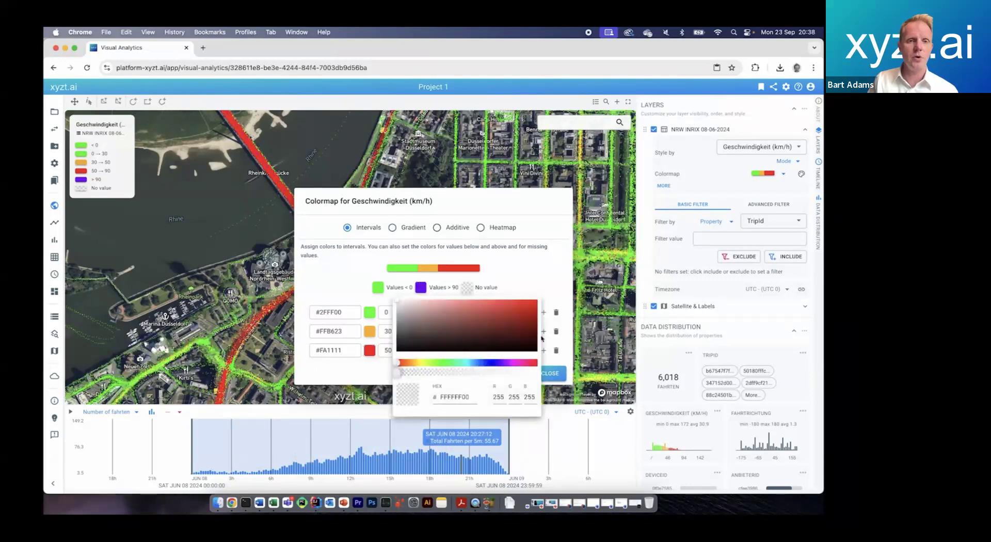
pyautogui.click(557, 270)
pyautogui.click(552, 374)
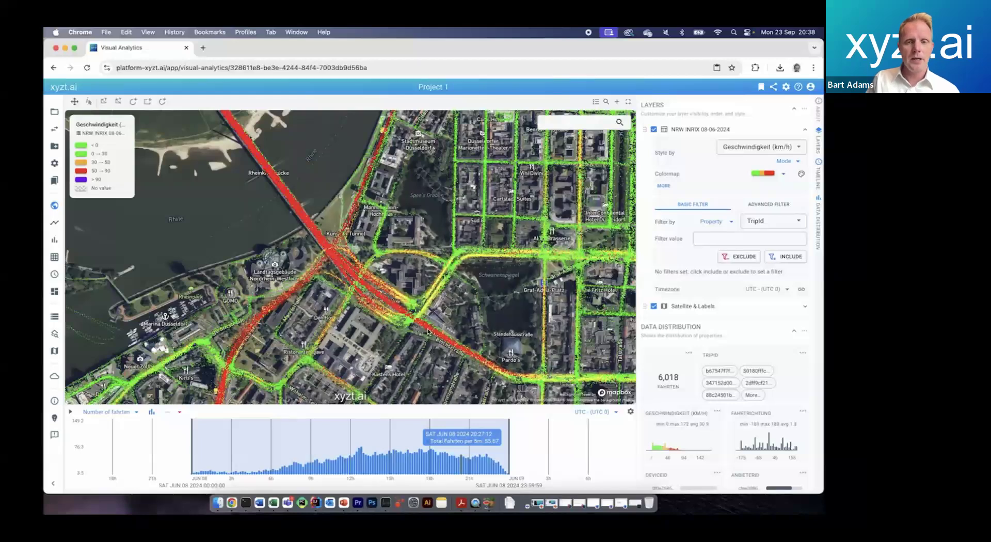
# Create a project bookmark named "Saved bookmark" for the current view.
pyautogui.click(760, 86)
pyautogui.click(756, 97)
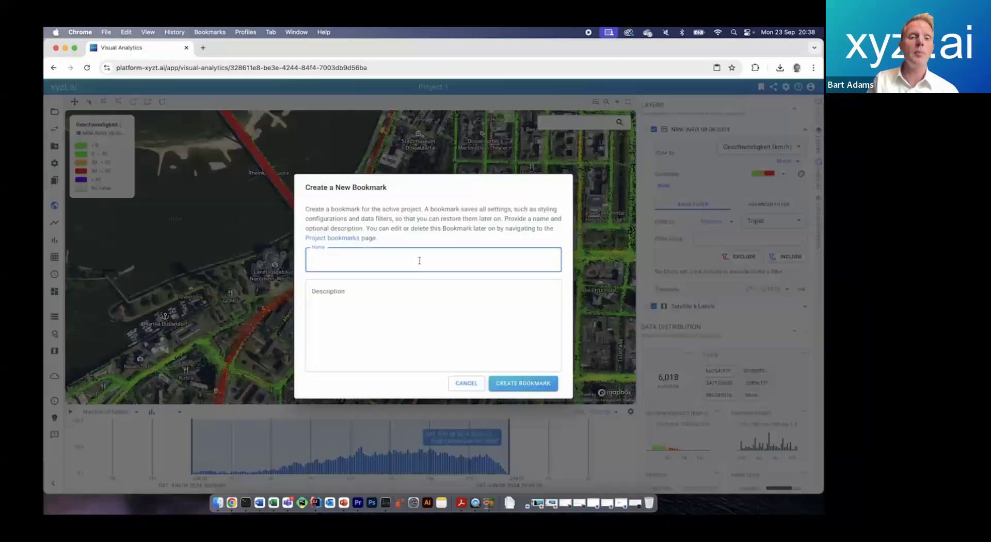
pyautogui.write('Saved bookmark')
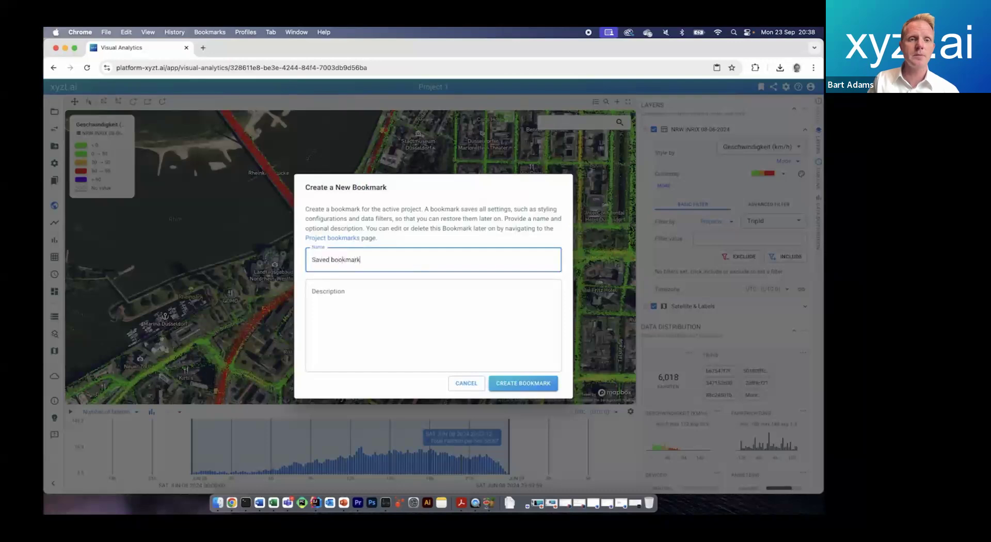
pyautogui.click(525, 383)
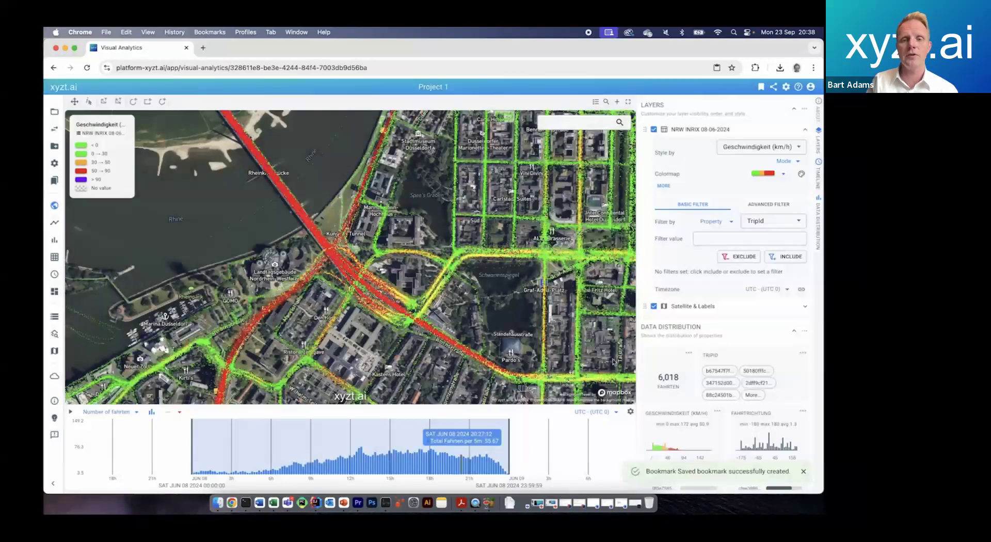
# Expand the NRW INRIX 08-06-2024 layer's additional styling options and export its style to a file.
pyautogui.click(665, 186)
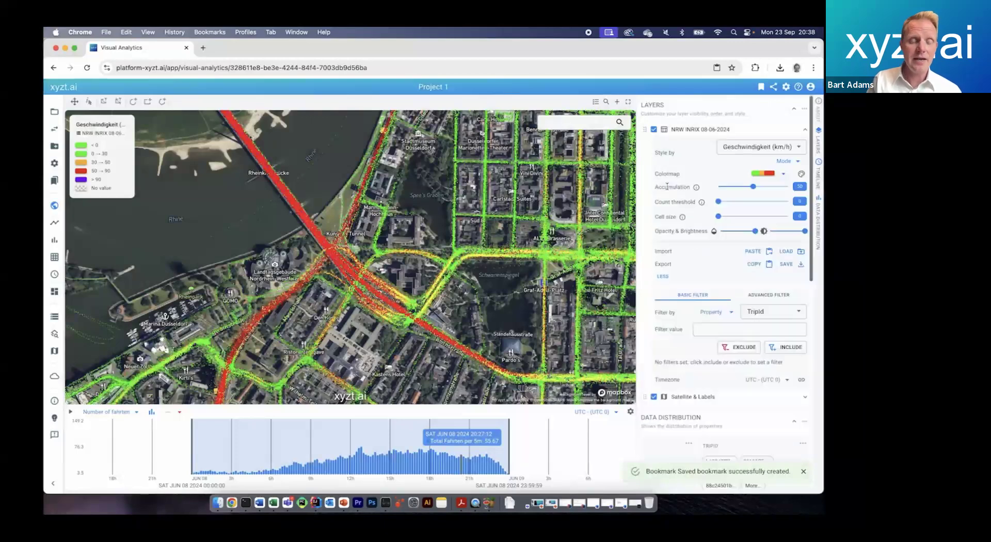
pyautogui.click(787, 267)
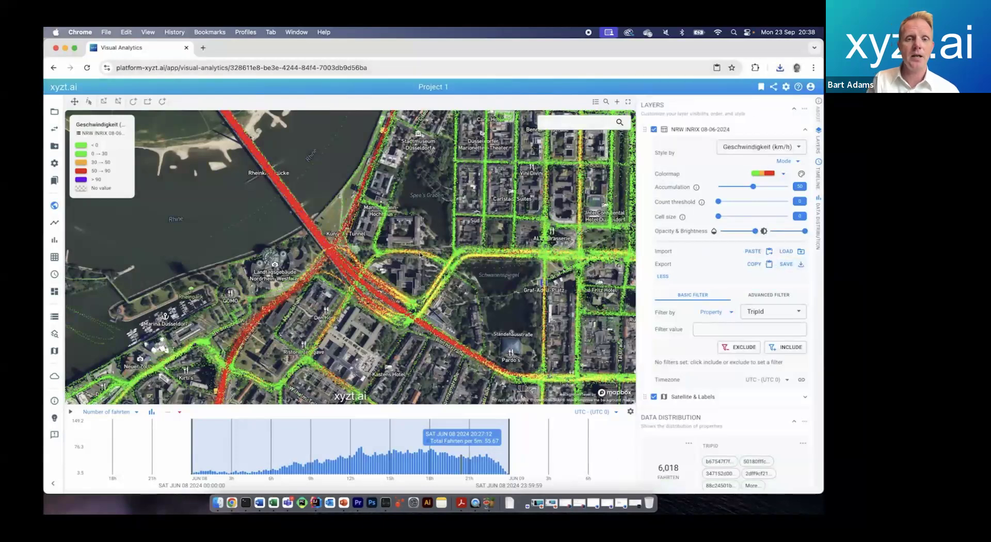
# Switch to Project 2 in visual analytics, focusing the map on the Oberkassel and Altstadt area.
pyautogui.click(54, 130)
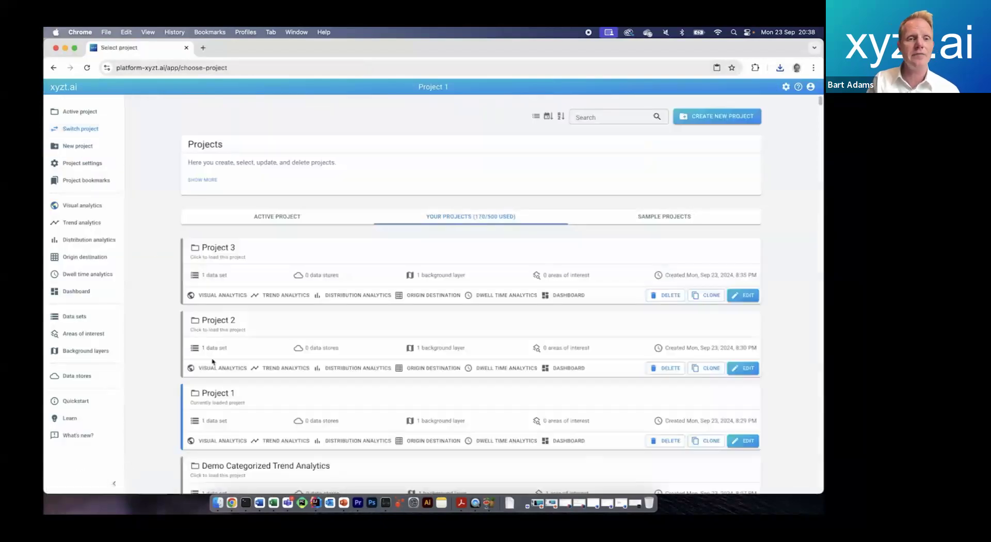
pyautogui.click(215, 368)
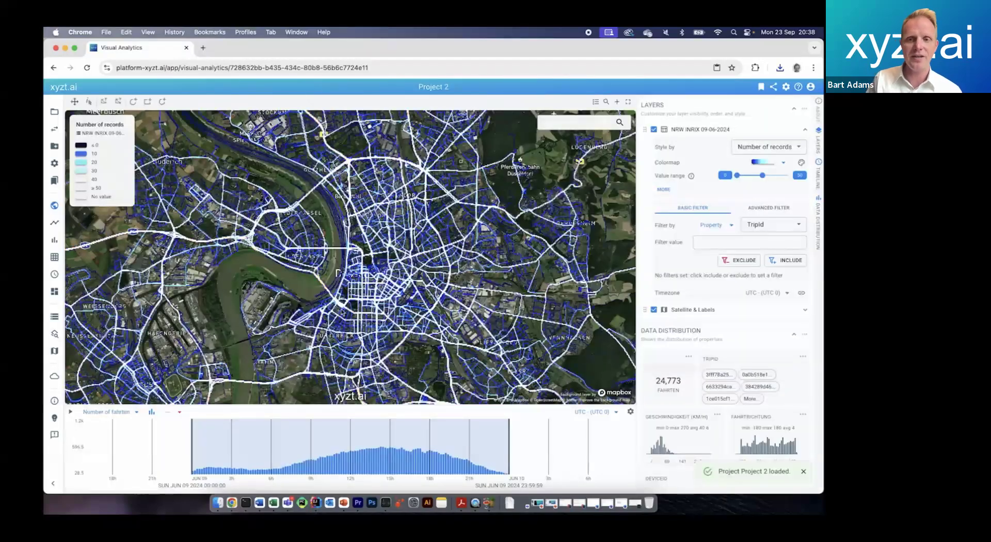
pyautogui.scroll(10, 356, 251)
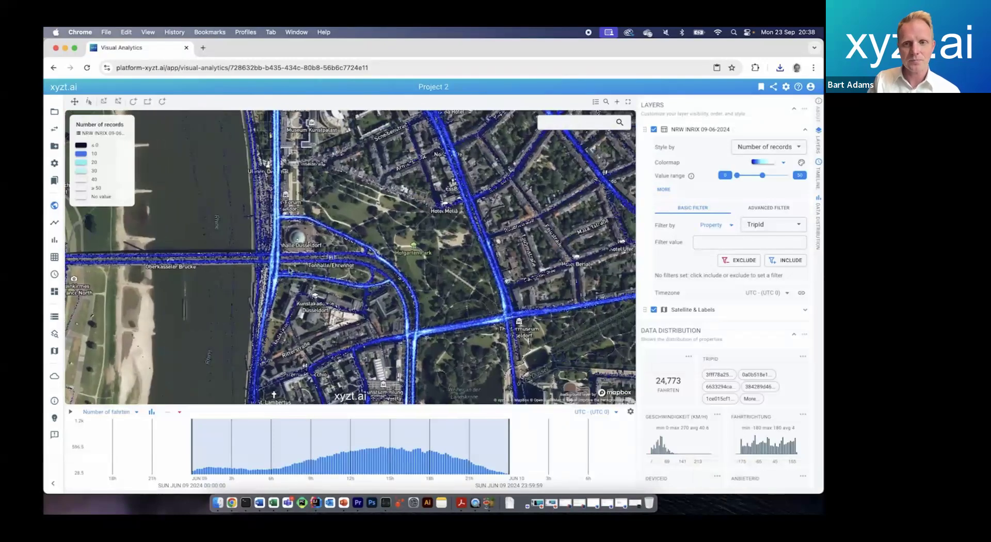
pyautogui.scroll(-5, 502, 227)
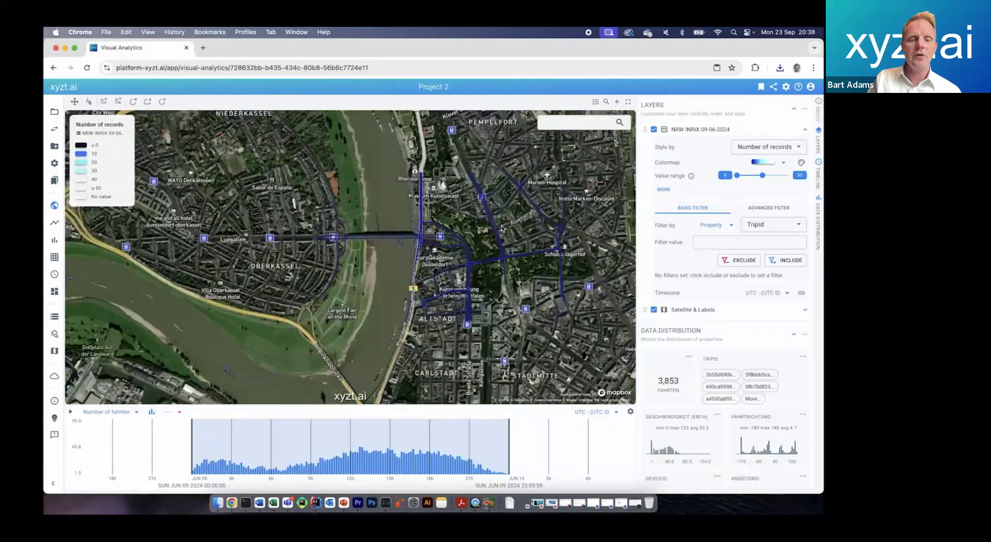
# Import the saved style file "NRW INRIX 08-06-2024 (1).json" into the NRW INRIX 09-06-2024 layer.
pyautogui.click(663, 189)
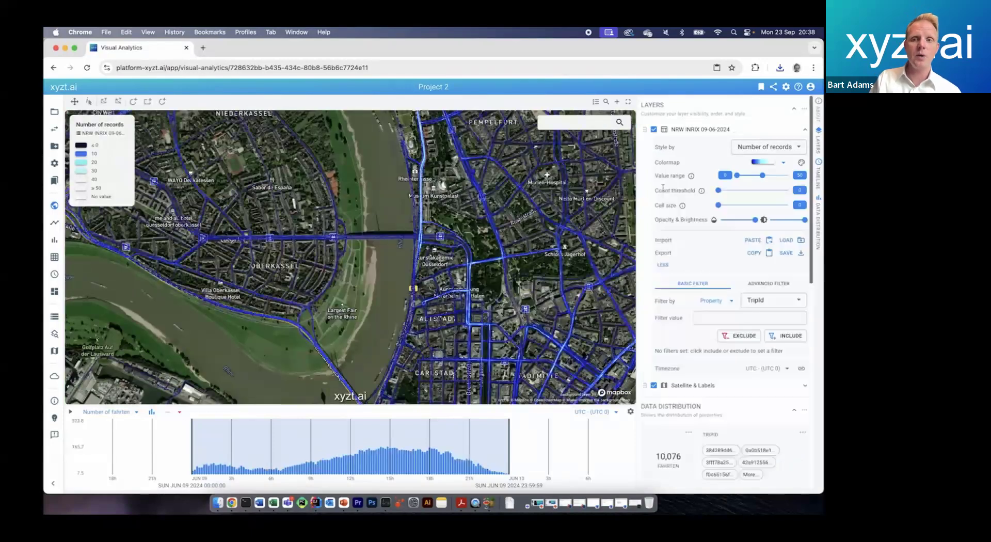
pyautogui.click(785, 240)
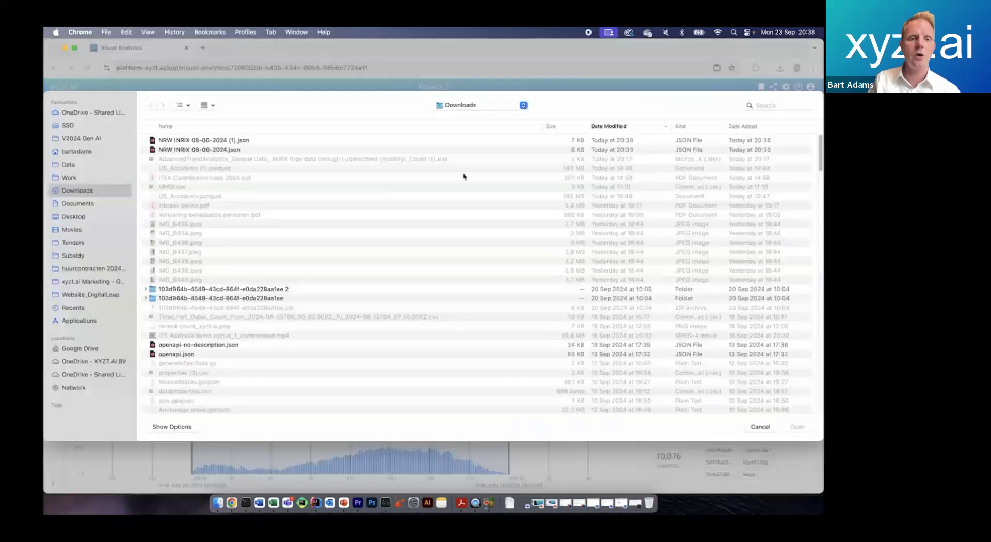
pyautogui.doubleClick(241, 142)
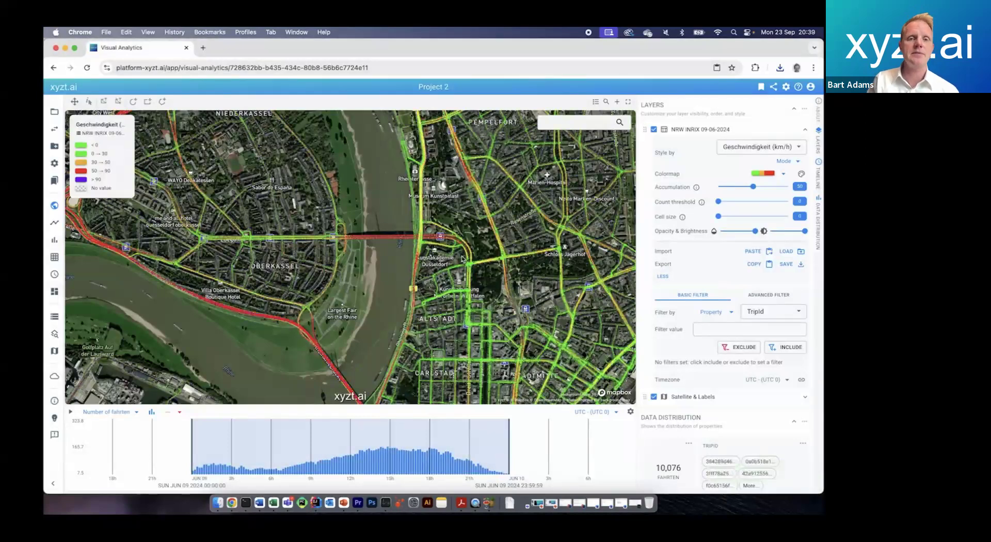
pyautogui.moveTo(462, 258); pyautogui.dragTo(404, 258)
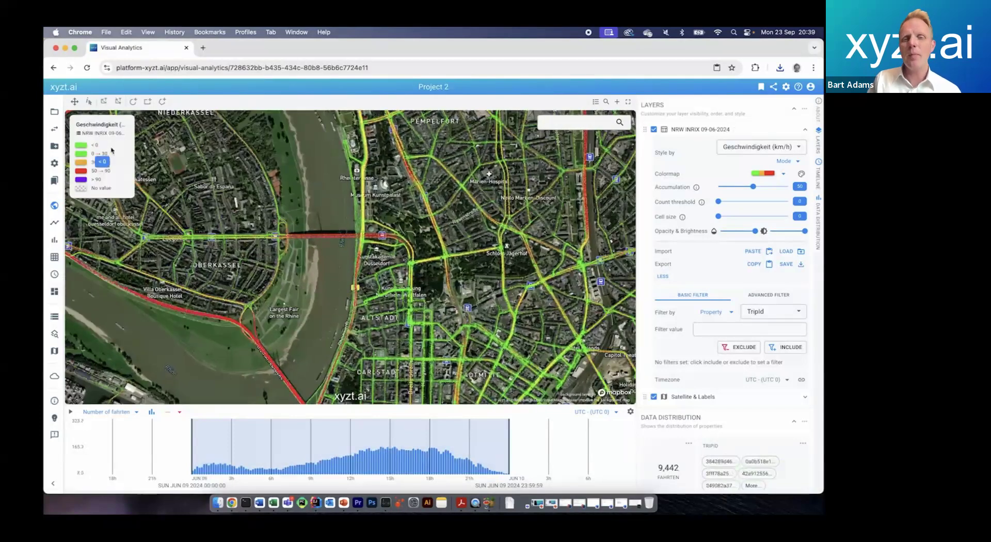
# Reload Project 2's visual analytics page and add a second linked map beside the first, focused on a city road junction.
pyautogui.click(239, 68)
pyautogui.press('Return')
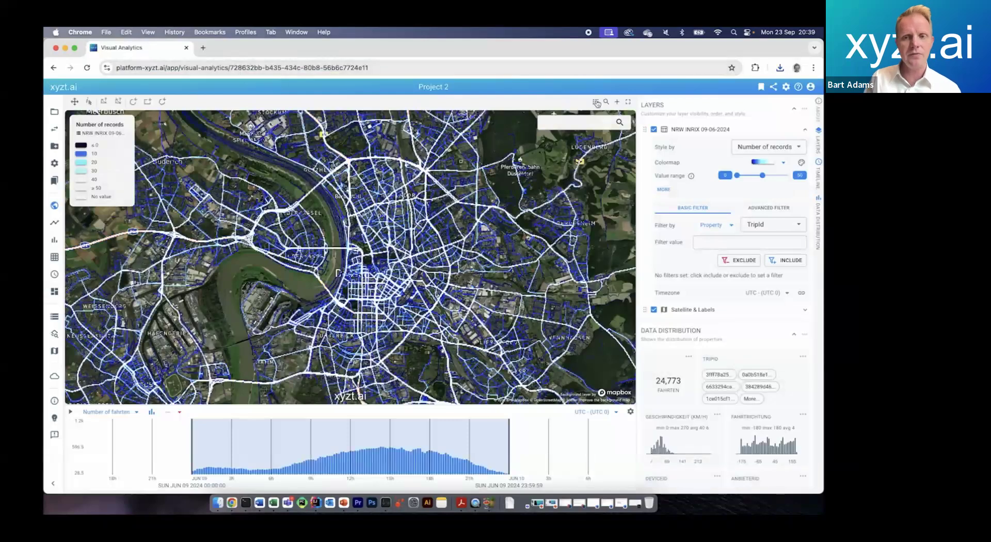
pyautogui.click(616, 103)
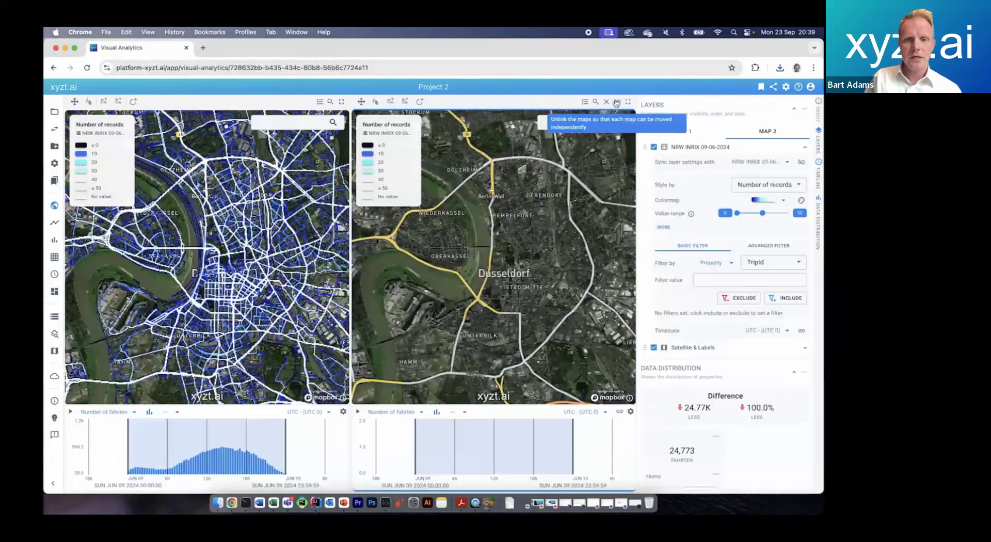
pyautogui.scroll(10, 229, 265)
pyautogui.scroll(-5, 229, 265)
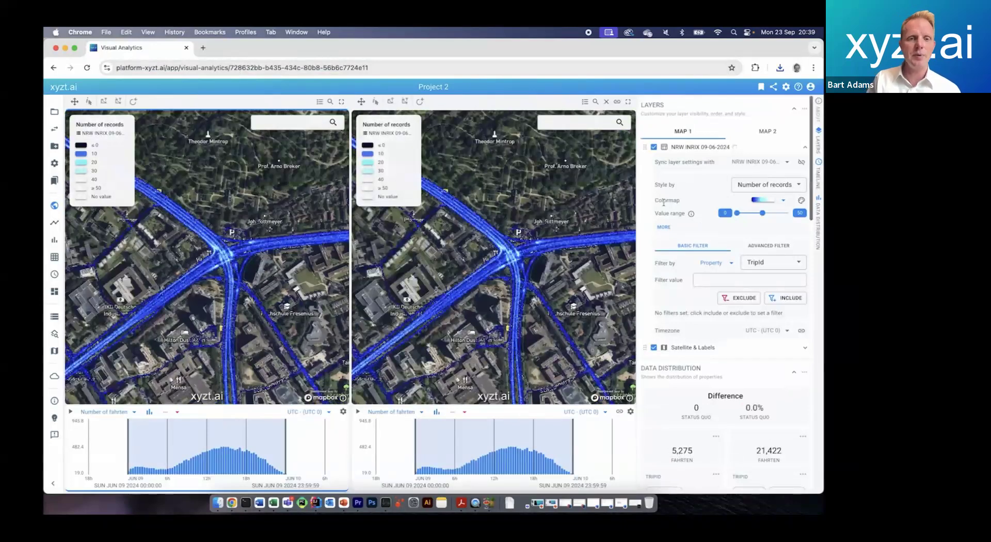
# Style map 1's NRW INRIX 09-06-2024 layer with the red-to-violet rainbow colormap and a value range of 0 to 18.
pyautogui.click(760, 204)
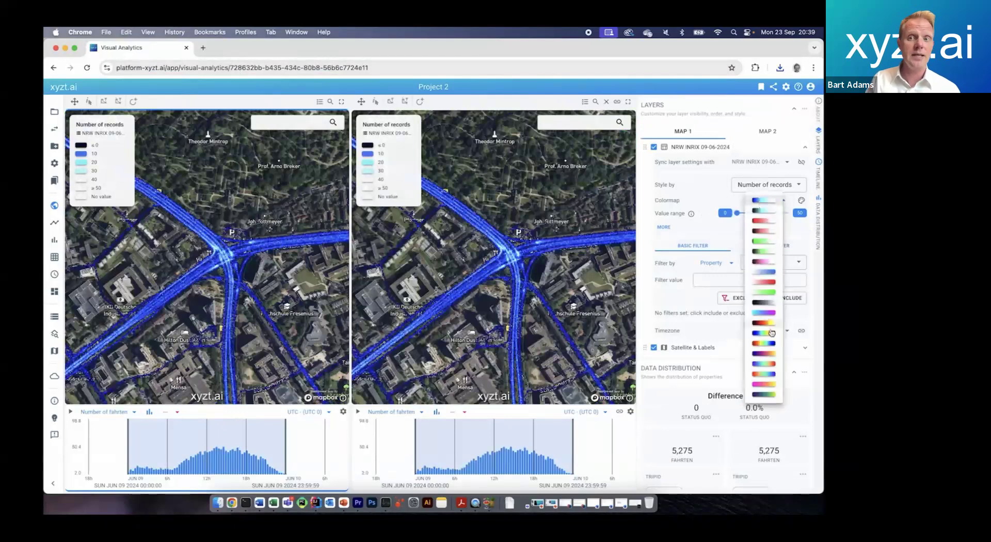
pyautogui.click(764, 377)
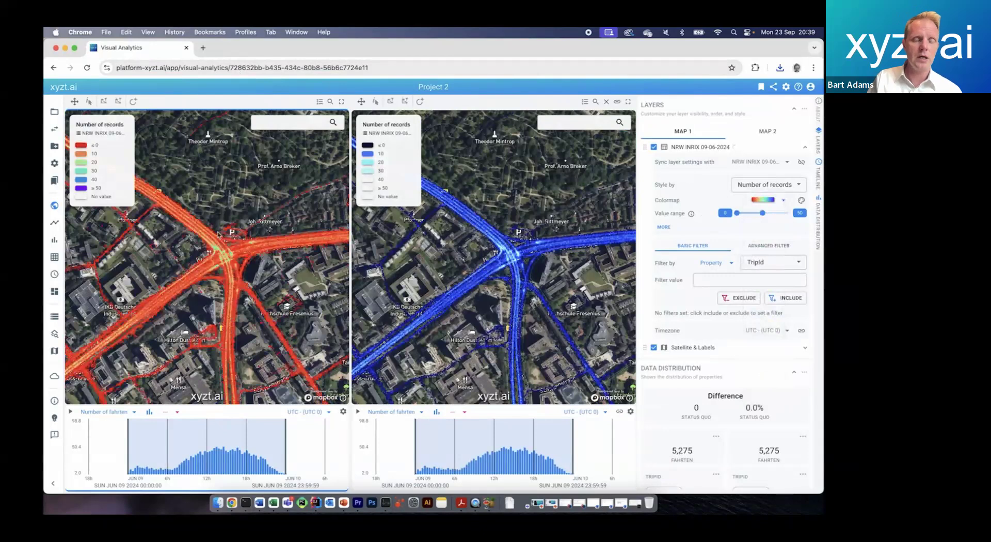
pyautogui.moveTo(762, 213); pyautogui.dragTo(745, 216)
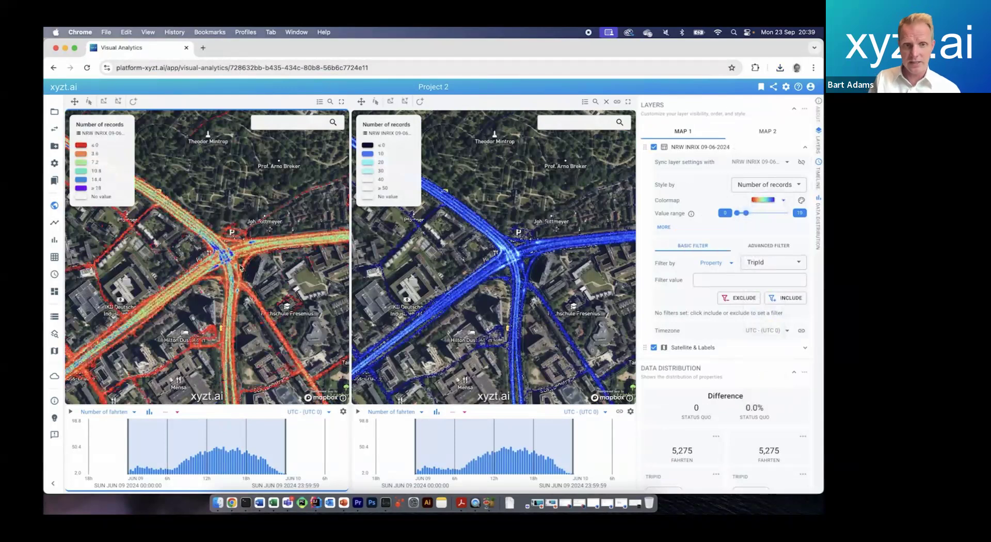
# Copy the layer style from map 1 to the clipboard and paste it onto map 2's NRW INRIX 09-06-2024 layer.
pyautogui.click(663, 227)
pyautogui.click(761, 291)
pyautogui.click(538, 260)
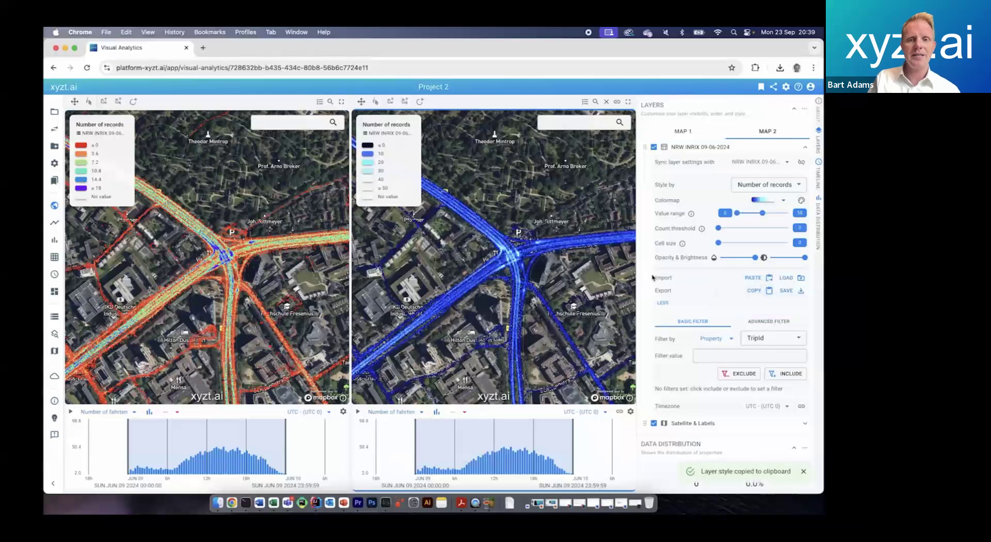
pyautogui.click(758, 279)
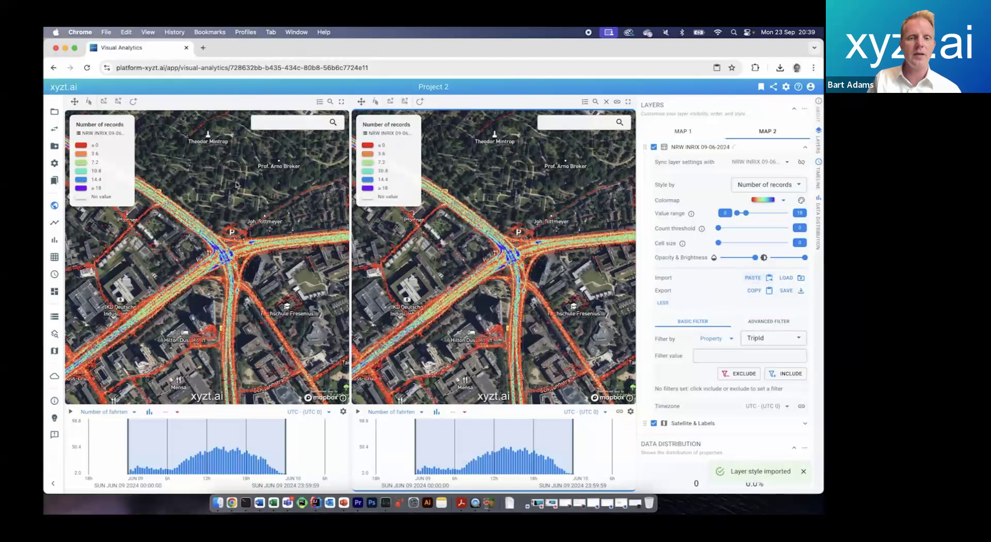
# Switch to Project 3 in visual analytics and paste the copied style onto the NRW INRIX 14-06-2024 layer.
pyautogui.click(55, 130)
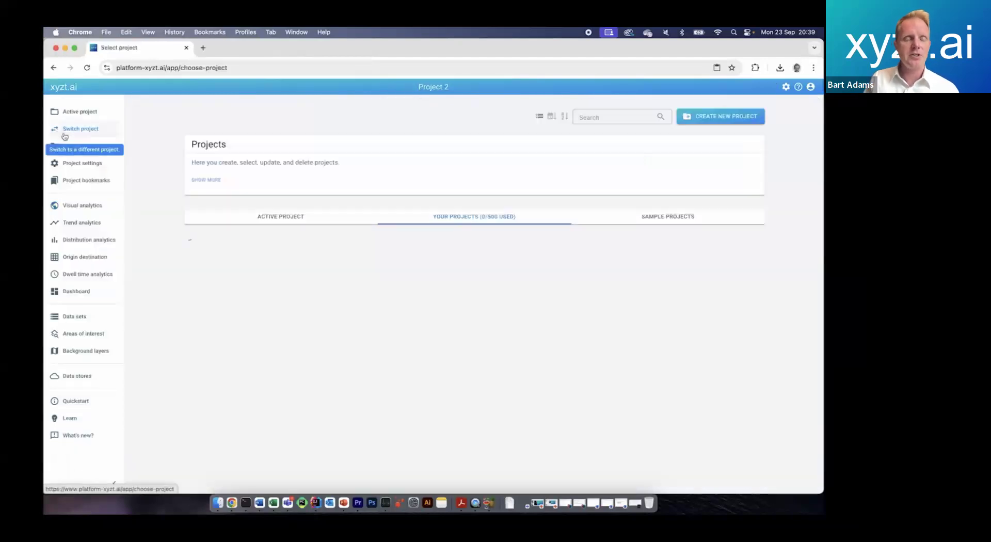
pyautogui.click(209, 297)
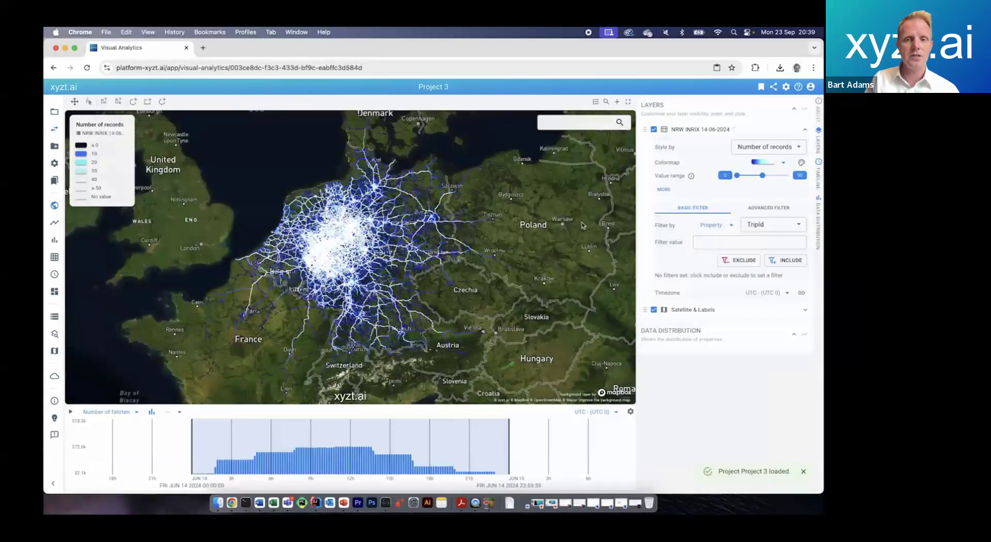
pyautogui.click(663, 189)
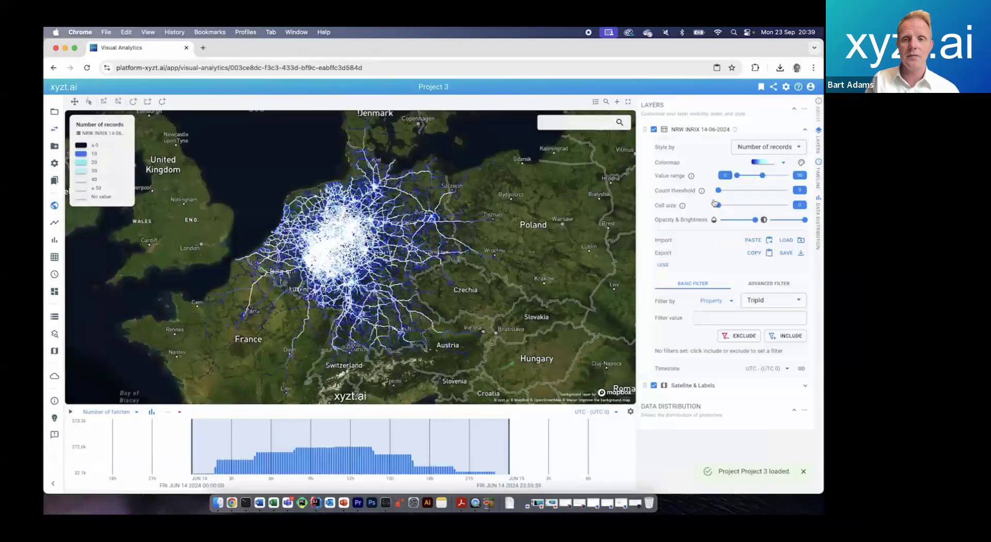
pyautogui.click(753, 241)
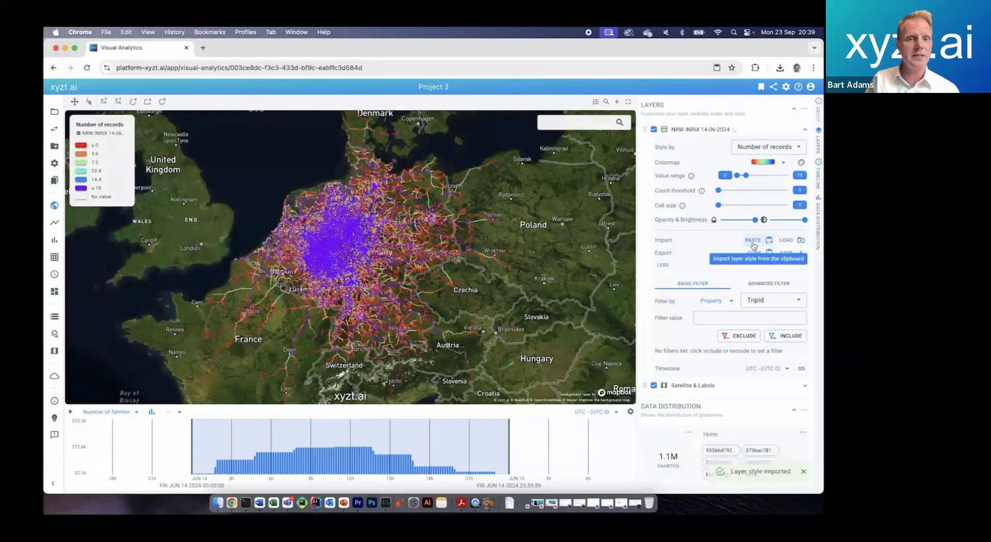
pyautogui.scroll(10, 332, 276)
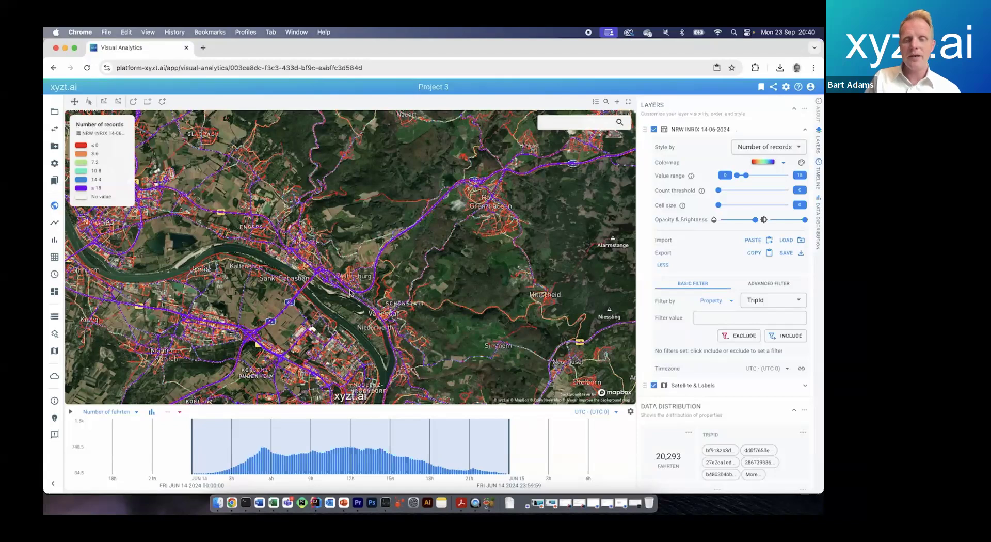
pyautogui.press('Right')
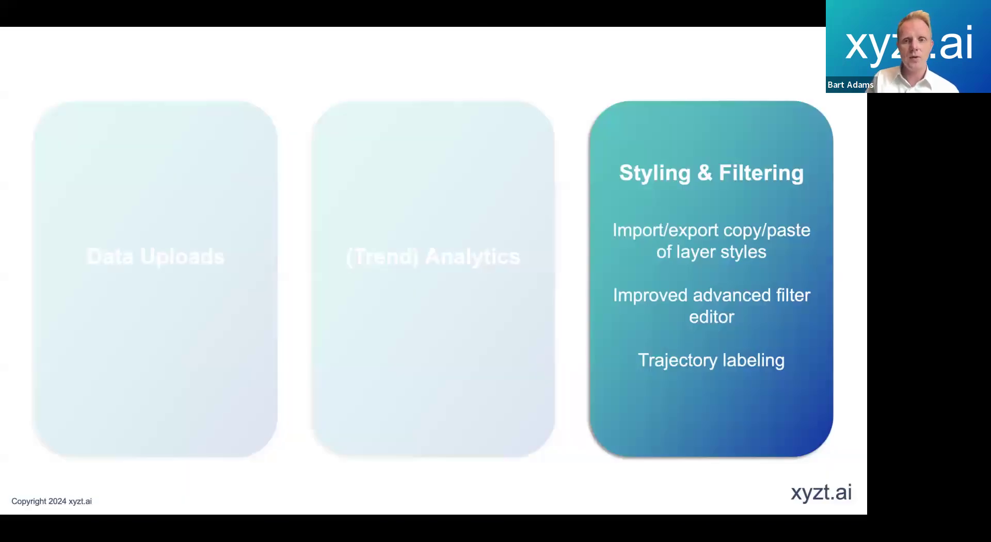
pyautogui.press('Right')
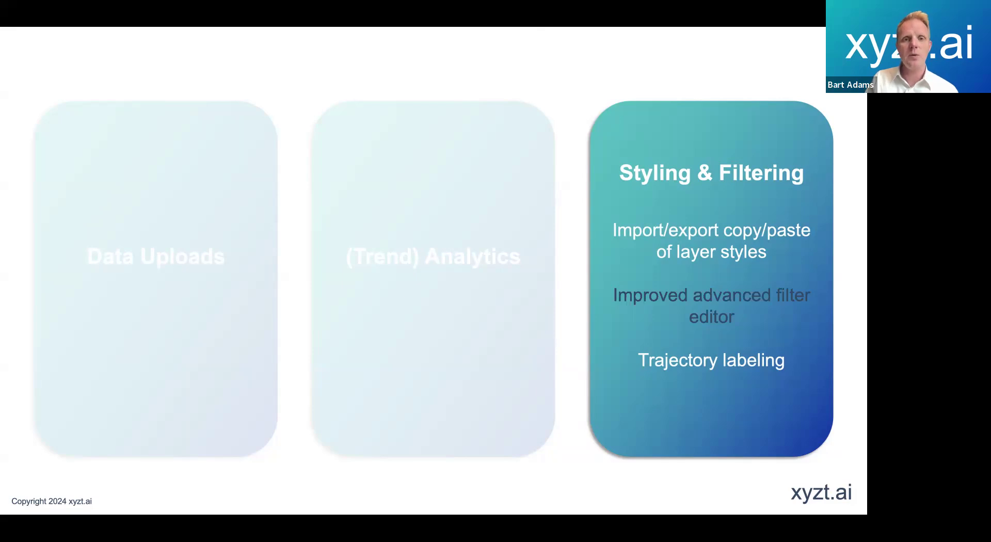
pyautogui.press('Right')
pyautogui.scroll(3, 266, 253)
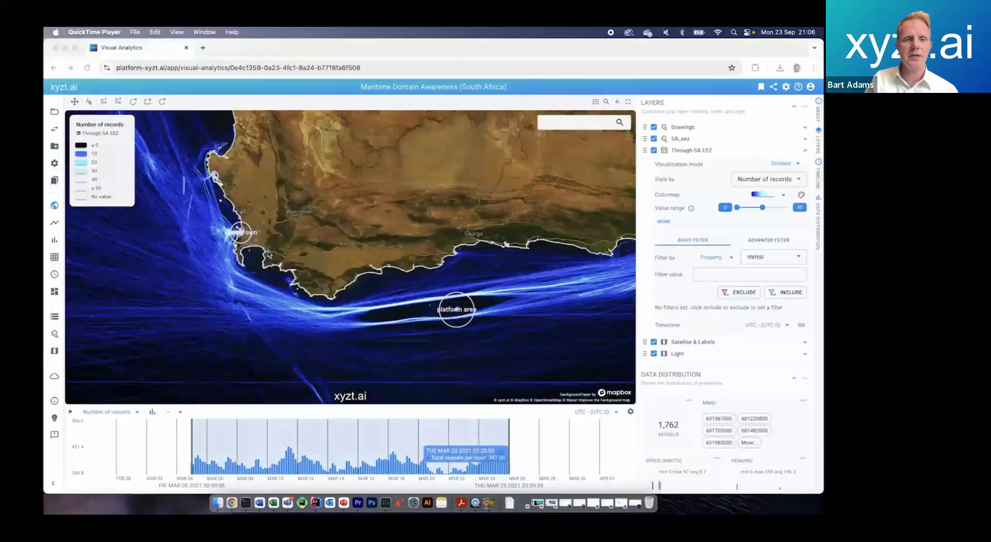
pyautogui.click(265, 261)
pyautogui.scroll(5, 239, 232)
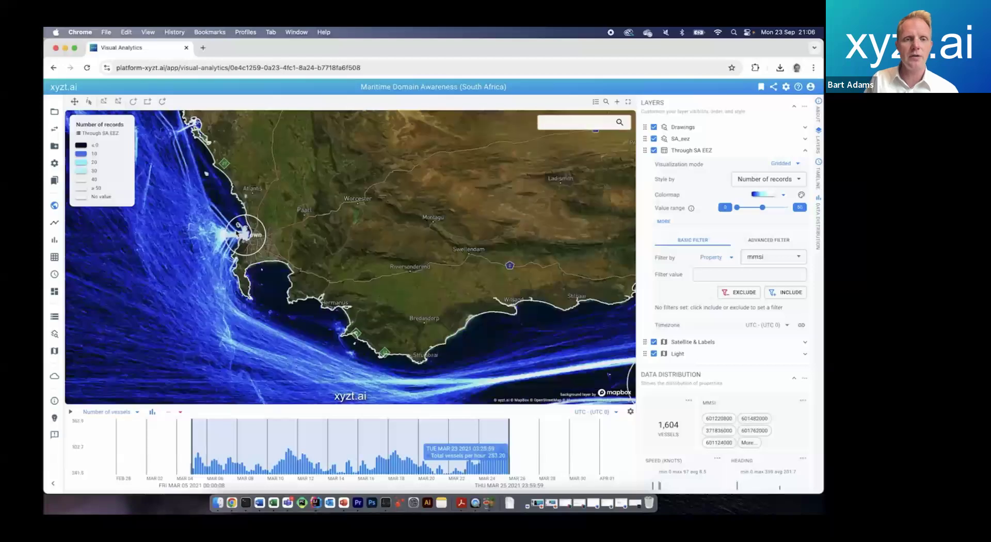
pyautogui.scroll(3, 282, 230)
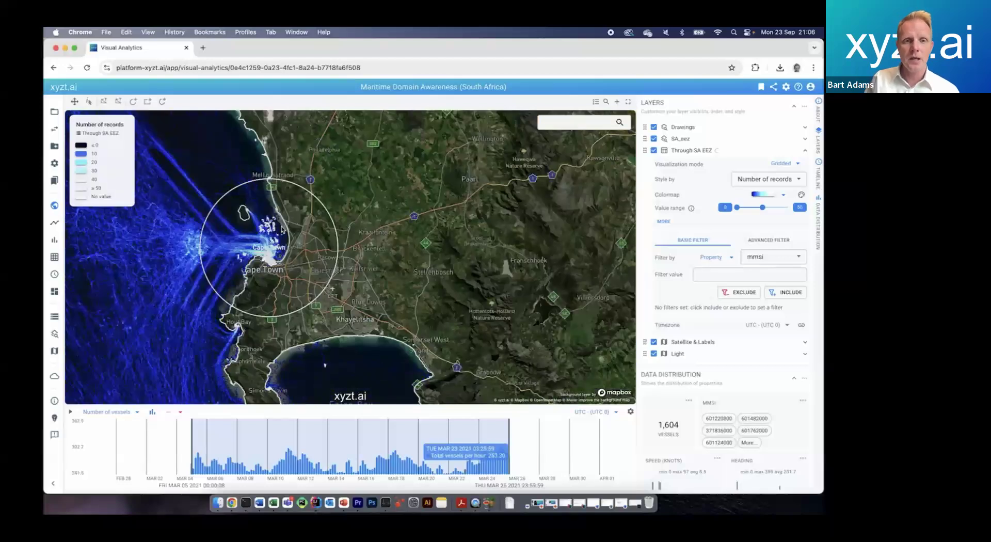
pyautogui.scroll(-5, 282, 230)
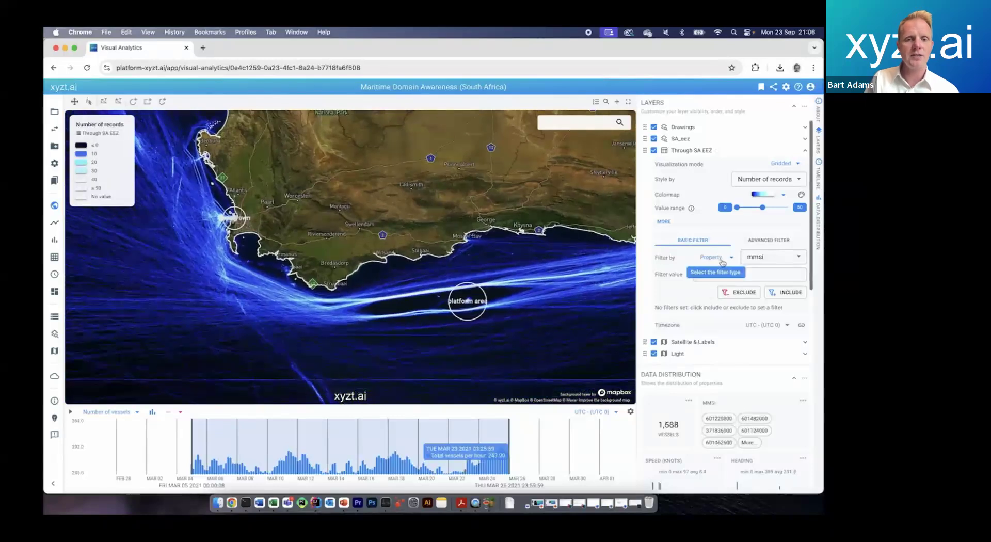
# Try including and excluding ship_and_cargo_type "Cargo, all ships of this type" on the Through SA EEZ layer, and remove the filter.
pyautogui.click(744, 262)
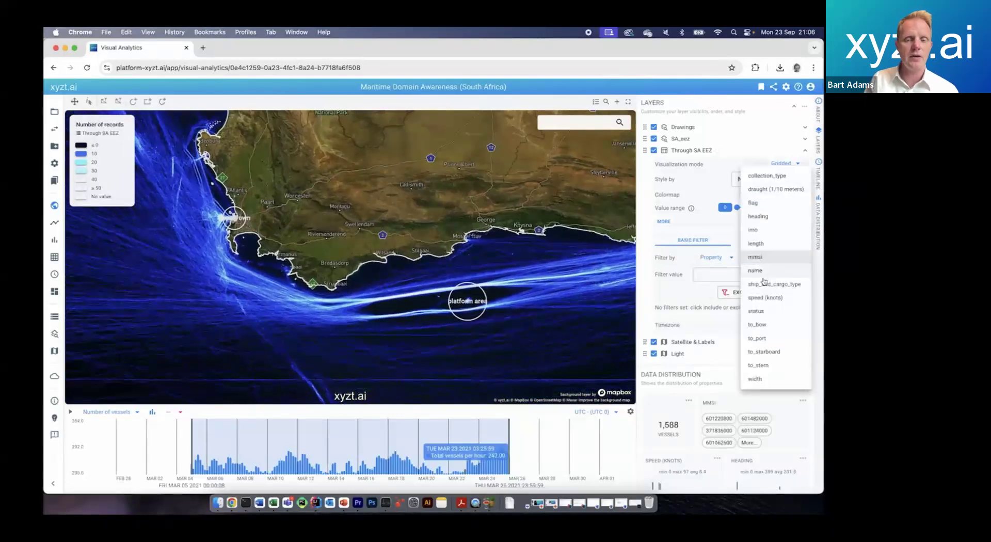
pyautogui.click(763, 282)
pyautogui.click(785, 294)
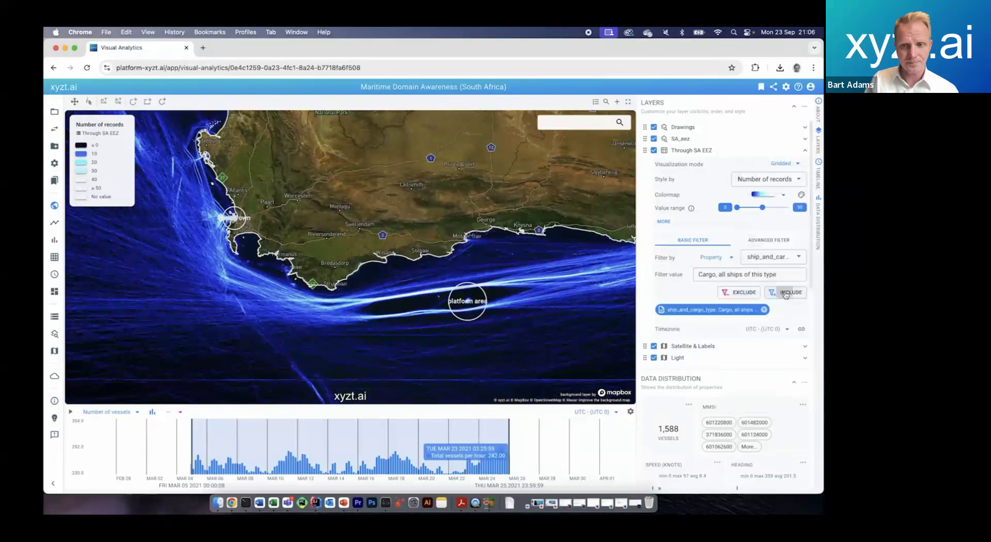
pyautogui.click(735, 293)
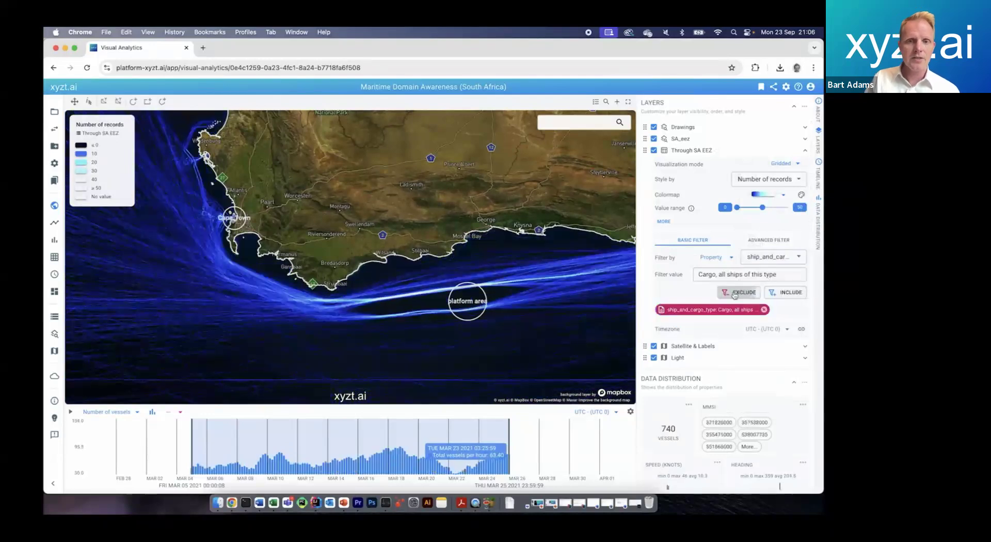
pyautogui.click(763, 310)
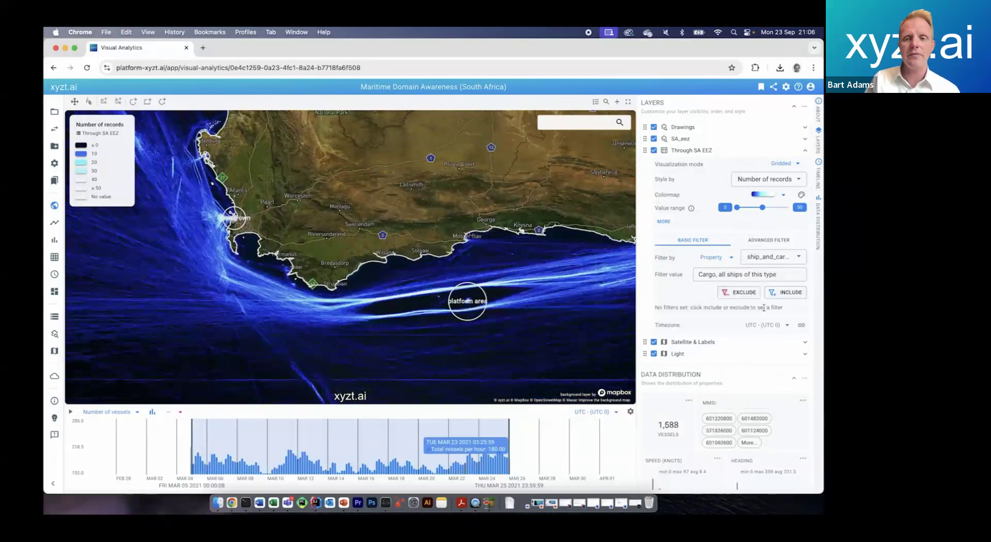
# Try filtering the vessel data to inside the platform area shape, and remove that filter.
pyautogui.rightClick(479, 305)
pyautogui.moveTo(524, 355)
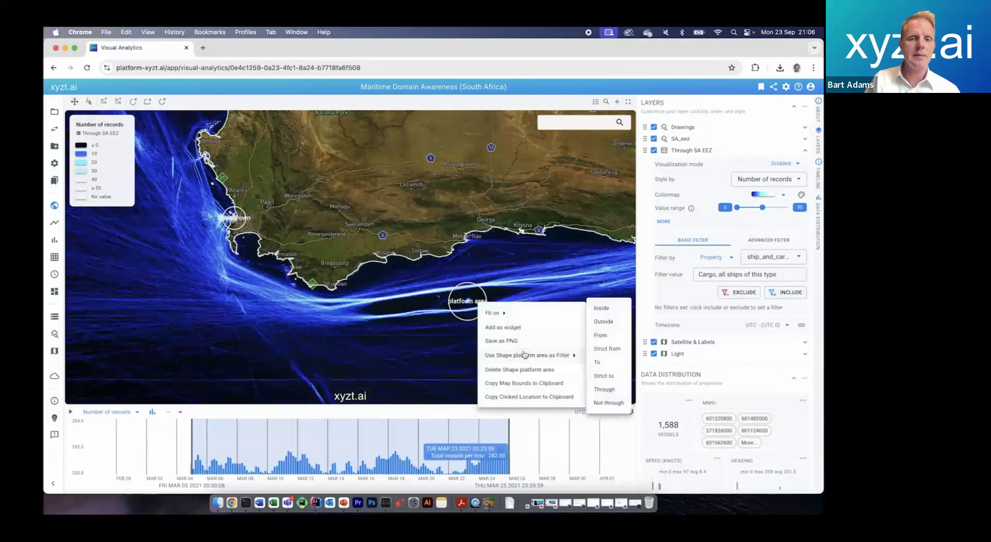
pyautogui.click(605, 311)
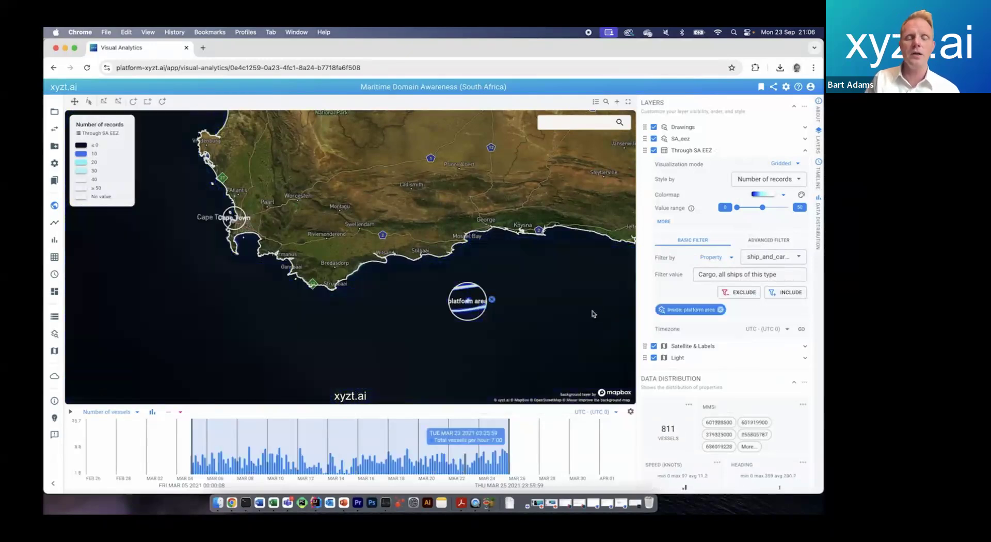
pyautogui.click(492, 301)
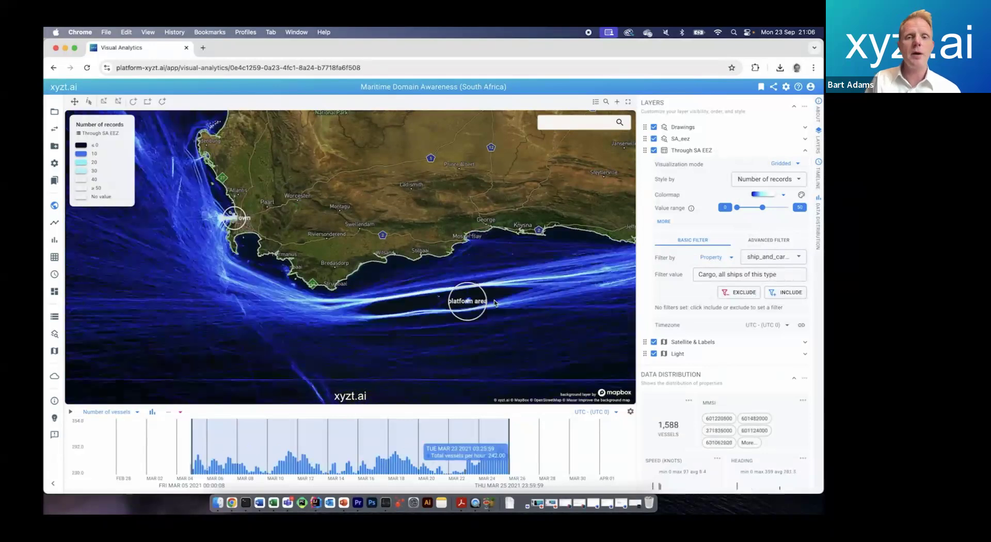
# Try an advanced filter on the Through SA EEZ layer with ASSET_ROUTE of ANY() and INSIDE(AREA(name="platform area")), and format it.
pyautogui.click(769, 241)
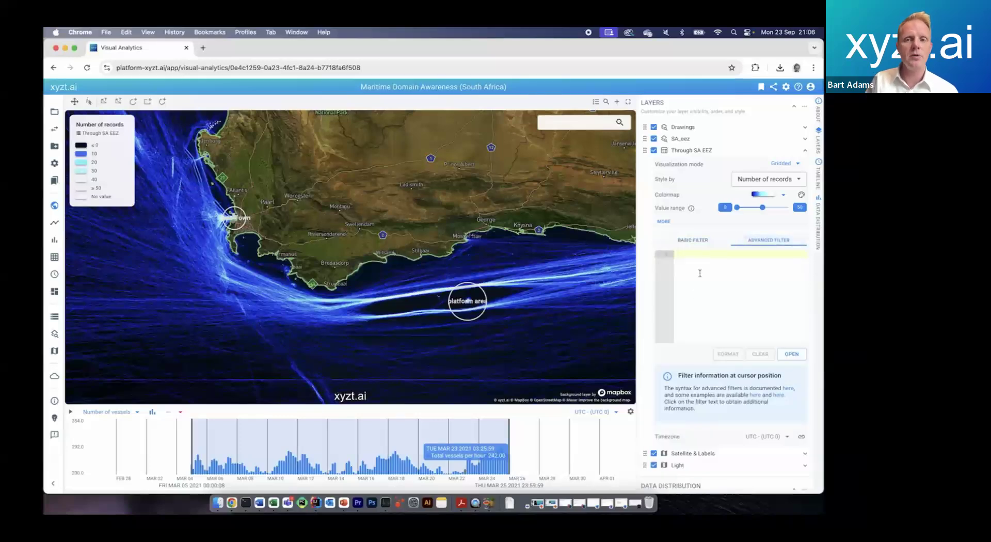
pyautogui.write('ASSET_R')
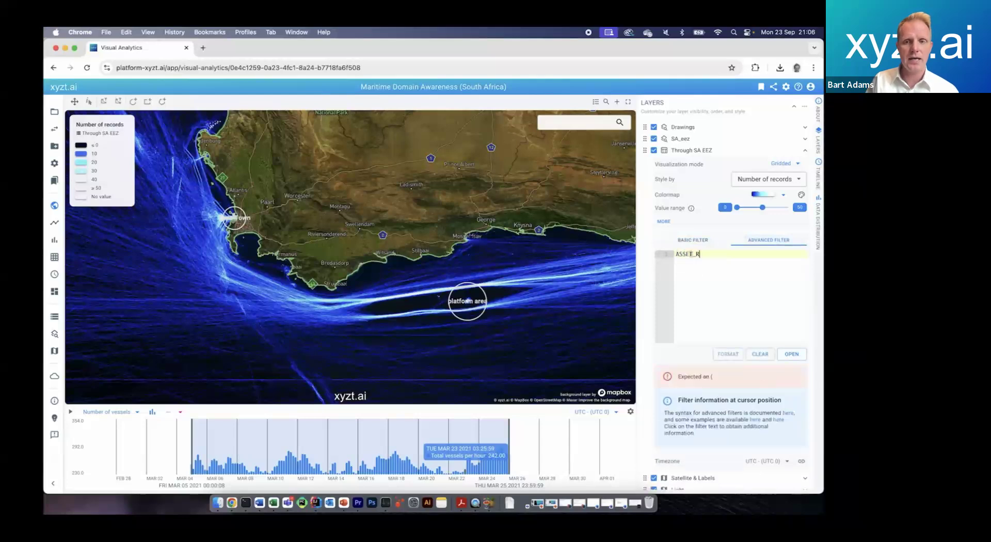
pyautogui.write('OUTE(')
pyautogui.press('Return')
pyautogui.press('Return')
pyautogui.write('ANY().')
pyautogui.press('Return')
pyautogui.write('INSIDE')
pyautogui.write('(AREA(')
pyautogui.write('name=')
pyautogui.write('"platform are')
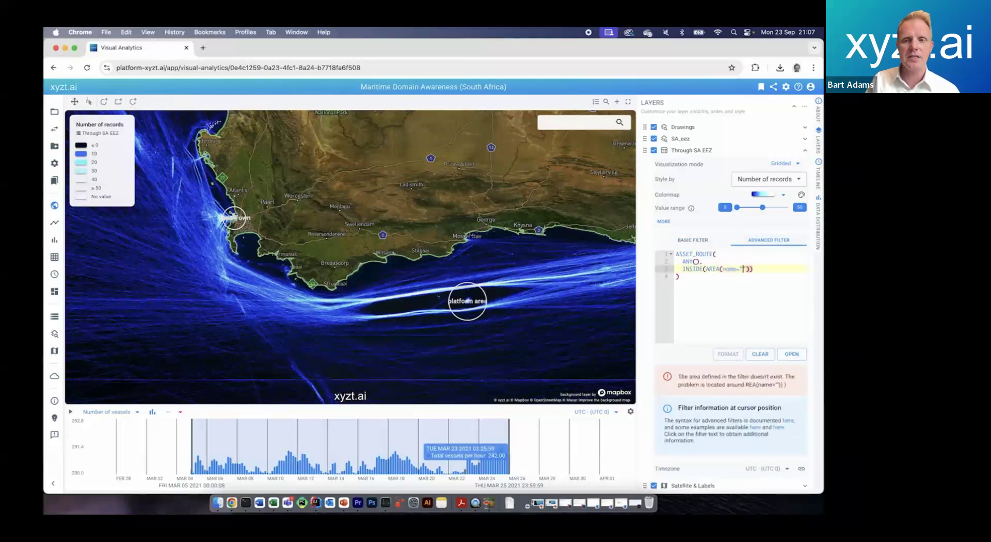
pyautogui.write('a"')
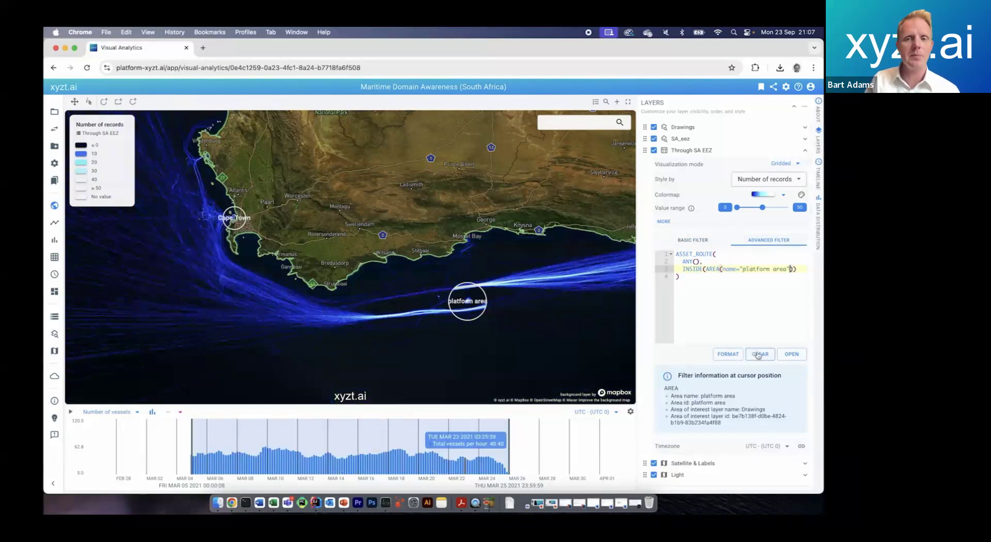
pyautogui.click(727, 354)
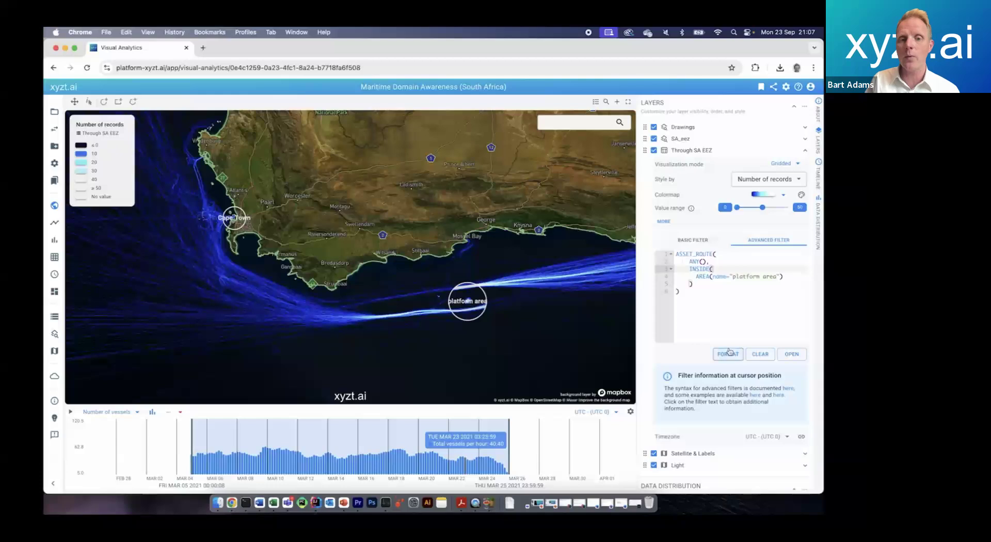
# Inspect the filter information for ASSET_ROUTE, ANY and AREA in the platform area filter, and clear the filter.
pyautogui.click(690, 252)
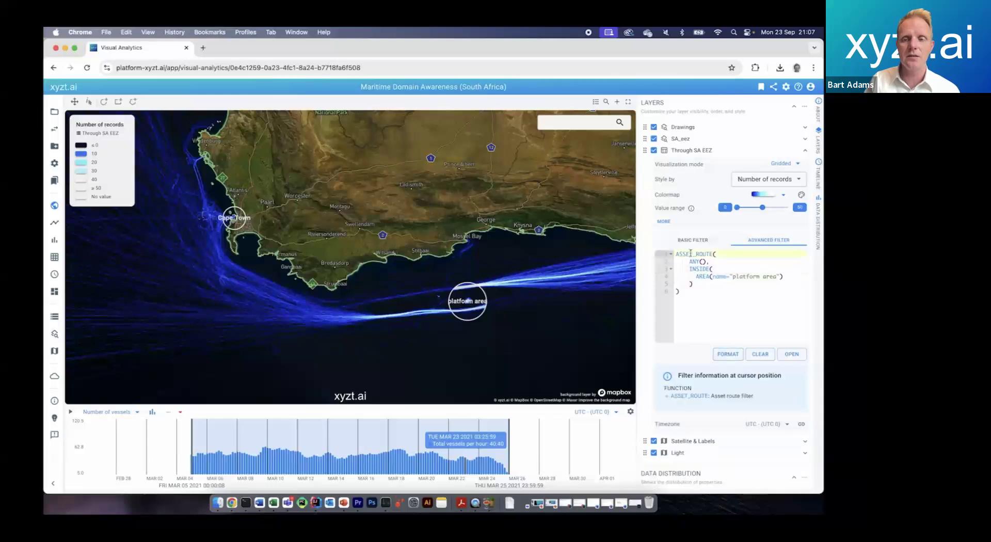
pyautogui.click(696, 262)
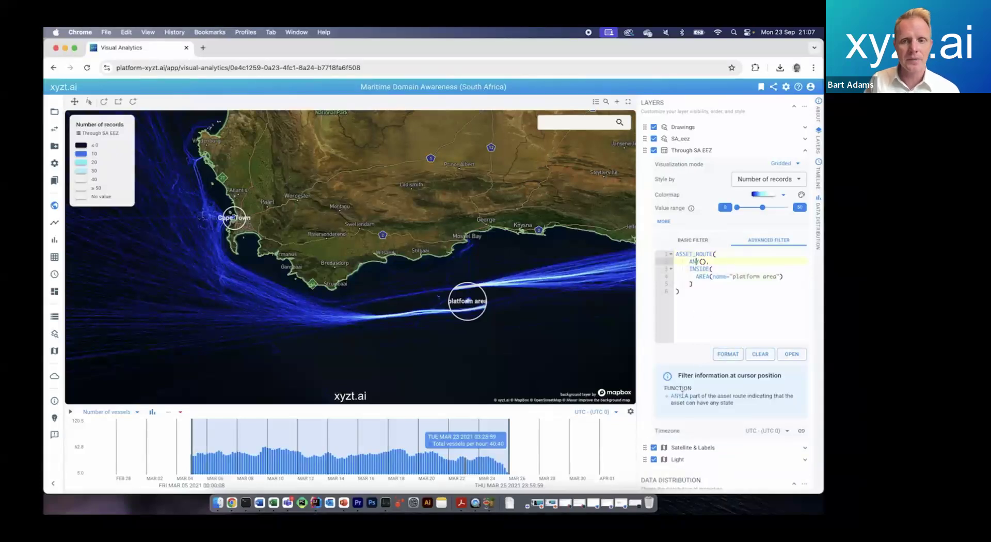
pyautogui.click(703, 277)
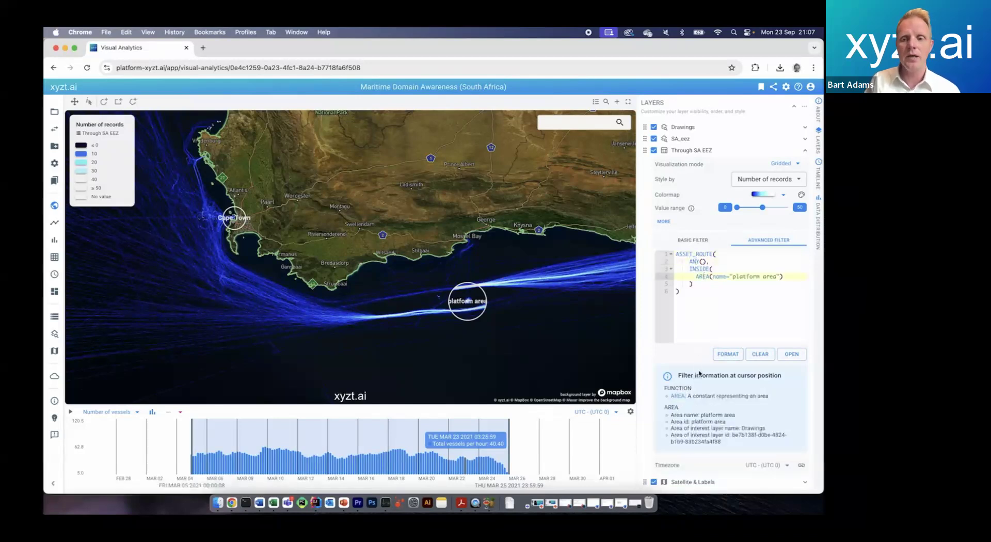
pyautogui.click(758, 355)
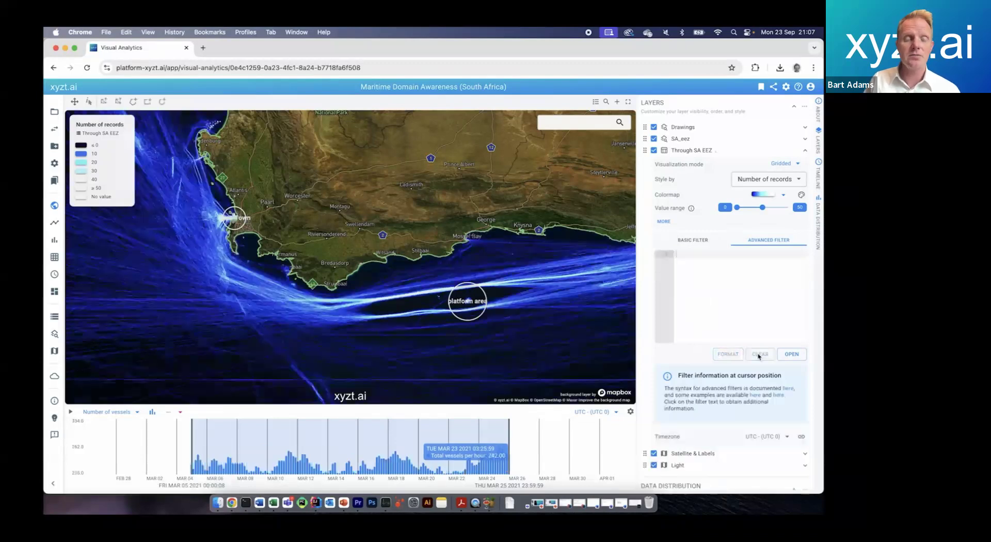
# Open the large advanced filter editor, move it off the vessel routes, and start an ASSET_ROUTE filter with an empty INSIDE() condition.
pyautogui.click(786, 355)
pyautogui.moveTo(402, 134); pyautogui.dragTo(627, 130)
pyautogui.moveTo(418, 193); pyautogui.dragTo(367, 204)
pyautogui.click(561, 158)
pyautogui.write('ASSET_ROUTE(')
pyautogui.press('Return')
pyautogui.press('Tab')
pyautogui.write('INSIDE(AREA')
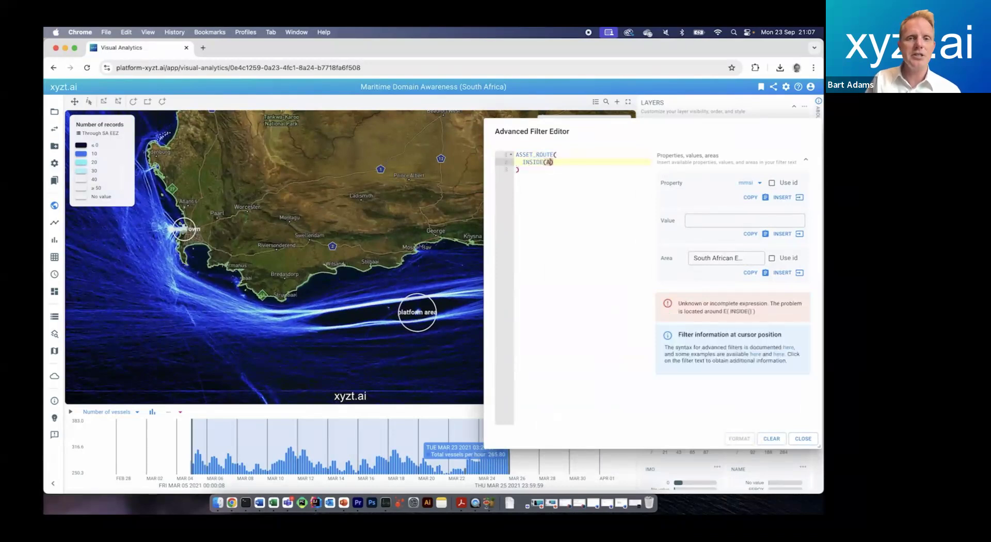
pyautogui.press('BackSpace')
pyautogui.press('BackSpace')
pyautogui.press('BackSpace')
pyautogui.press('BackSpace')
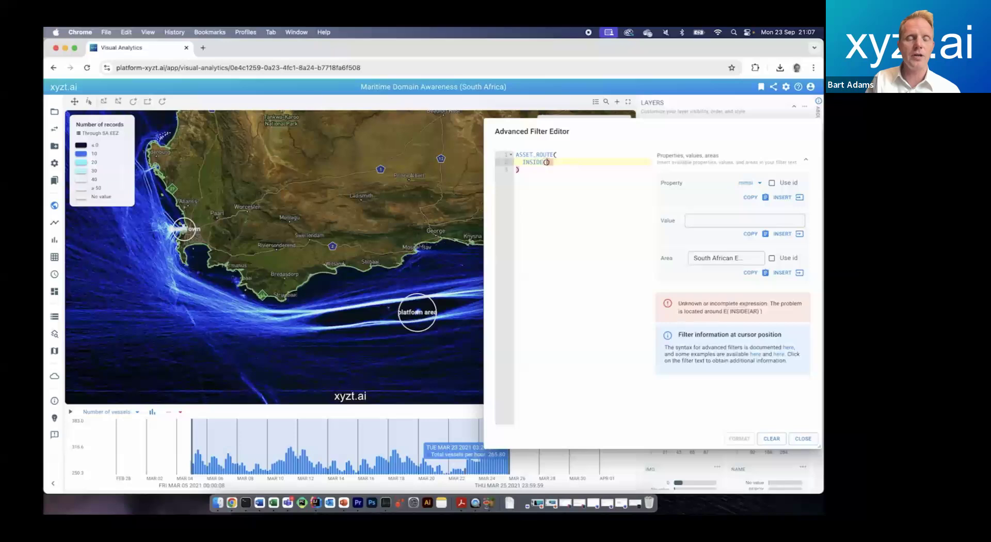
# Insert the Cape Town area from the Drawings layer into the INSIDE() condition.
pyautogui.click(712, 256)
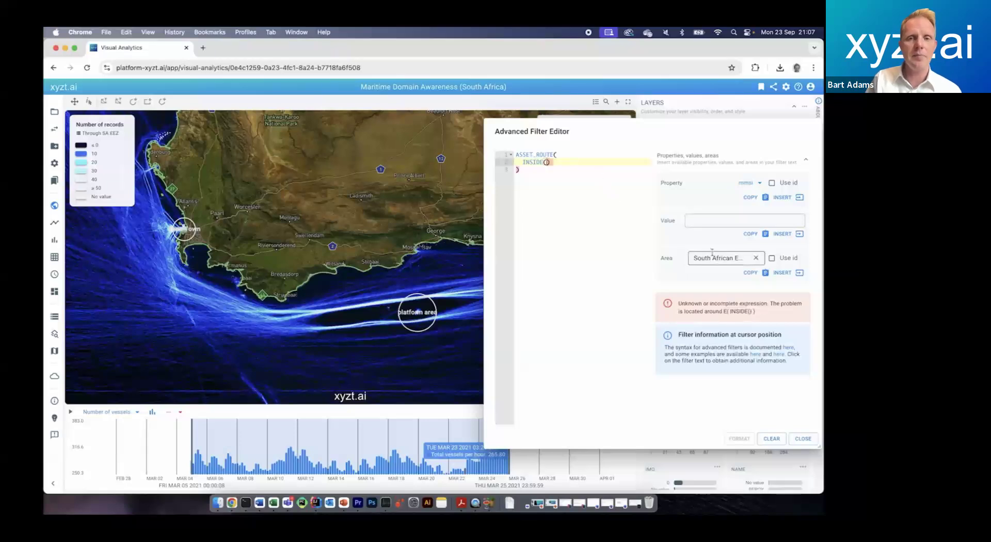
pyautogui.click(710, 292)
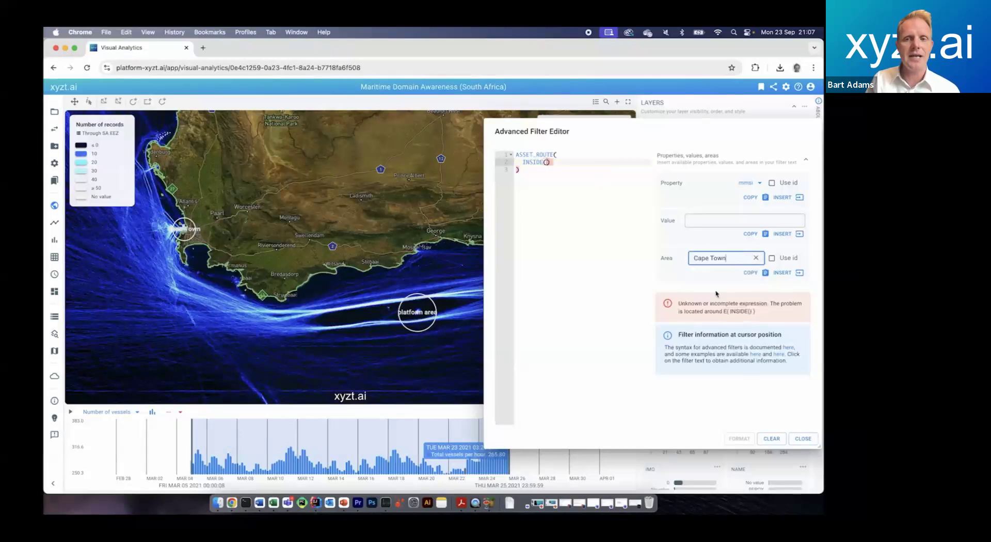
pyautogui.click(781, 273)
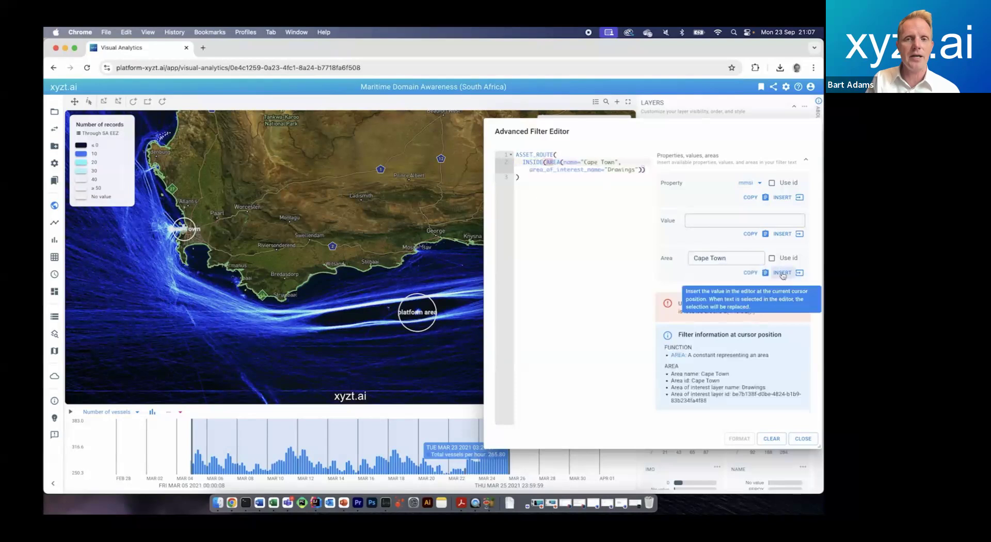
# Extend the route filter with ANY() and an INSIDE() condition for the platform area, and close the filter editor.
pyautogui.click(646, 171)
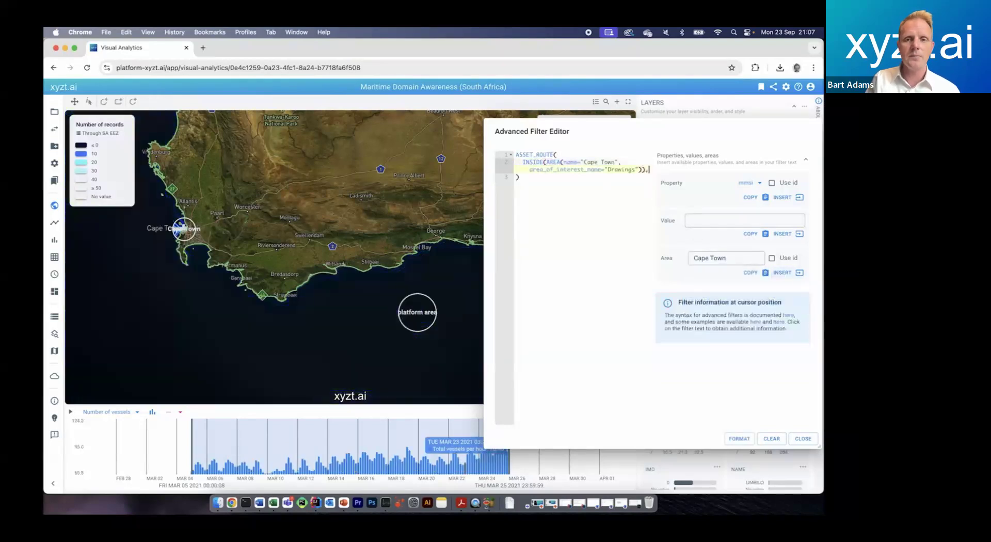
pyautogui.press('Return')
pyautogui.write('ANY(),')
pyautogui.press('Return')
pyautogui.write('INSIDE(')
pyautogui.click(732, 258)
pyautogui.click(716, 312)
pyautogui.click(782, 273)
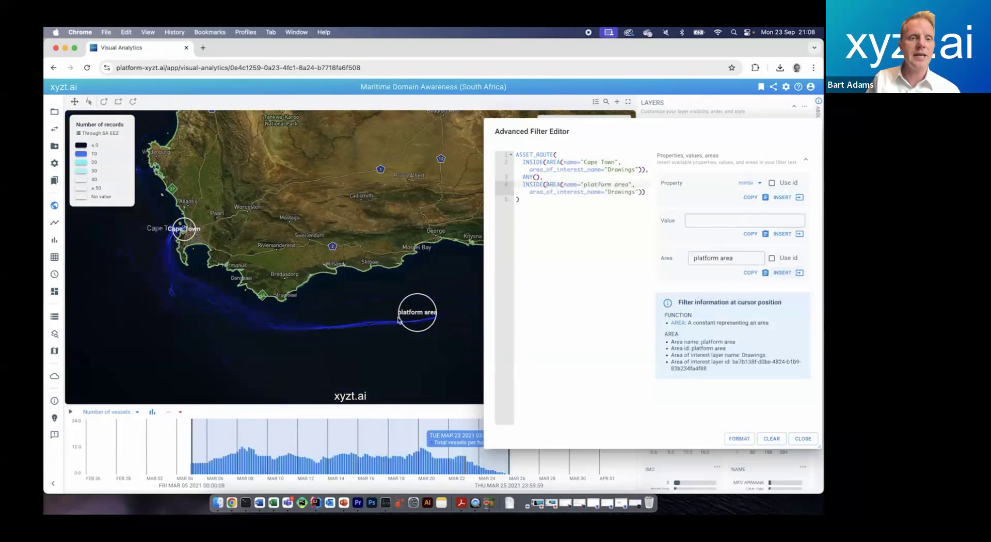
pyautogui.click(801, 439)
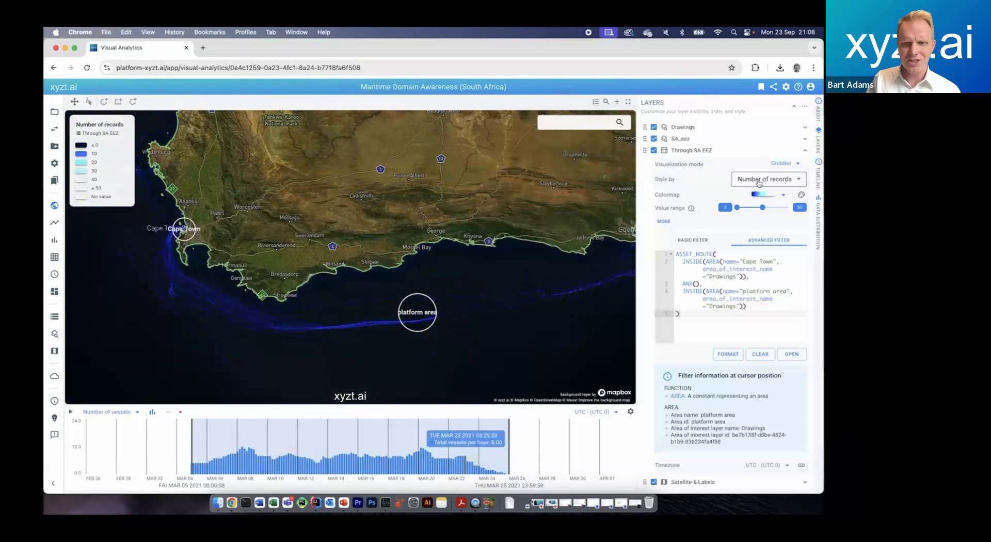
# Show the Through SA EEZ layer as trajectories and style them by mmsi.
pyautogui.click(782, 164)
pyautogui.click(786, 177)
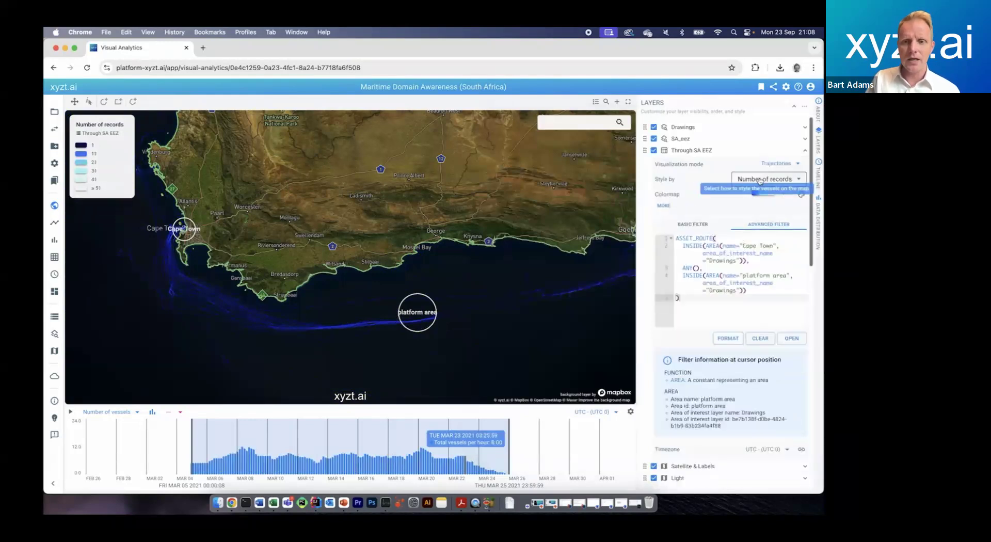
pyautogui.click(758, 180)
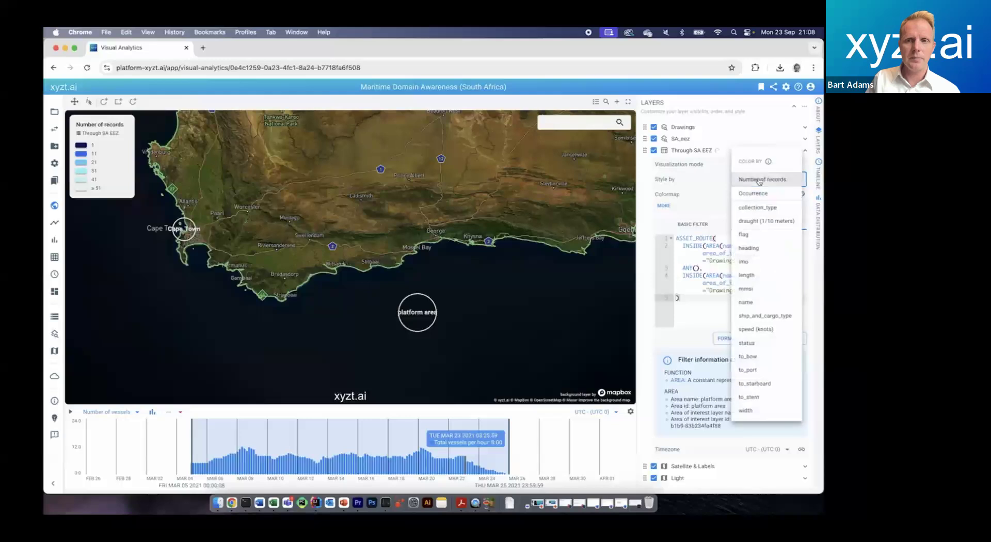
pyautogui.click(764, 290)
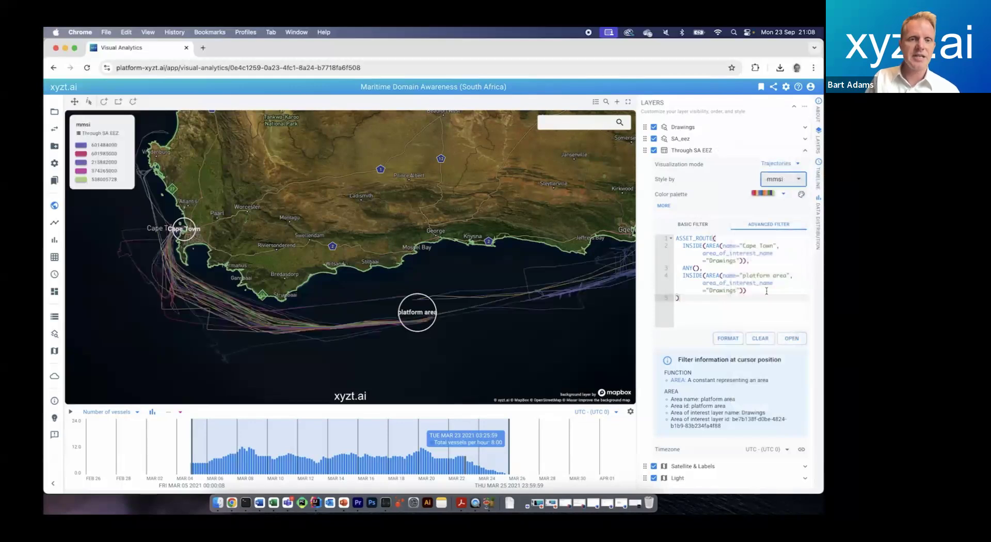
# Reopen the large filter editor and append a piped RECORD() filter containing an empty EQ() condition after the ASSET_ROUTE filter.
pyautogui.click(791, 338)
pyautogui.moveTo(457, 128); pyautogui.dragTo(659, 121)
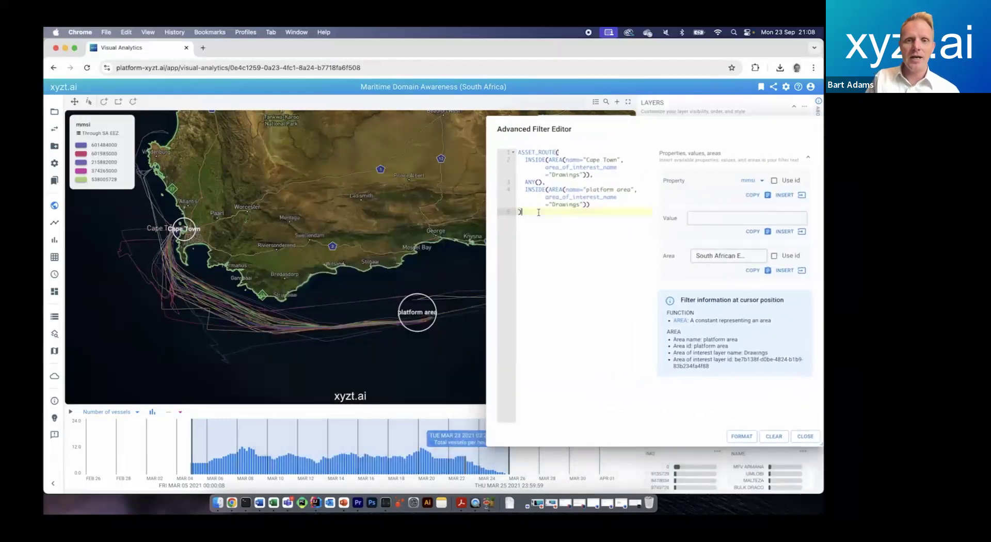
pyautogui.write('|')
pyautogui.press('Return')
pyautogui.write('R')
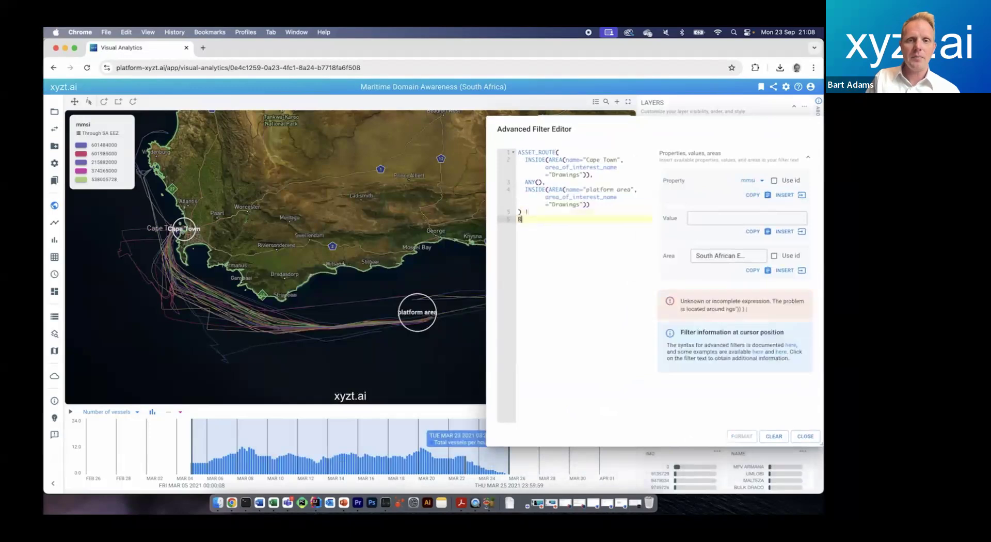
pyautogui.write('EOORD(')
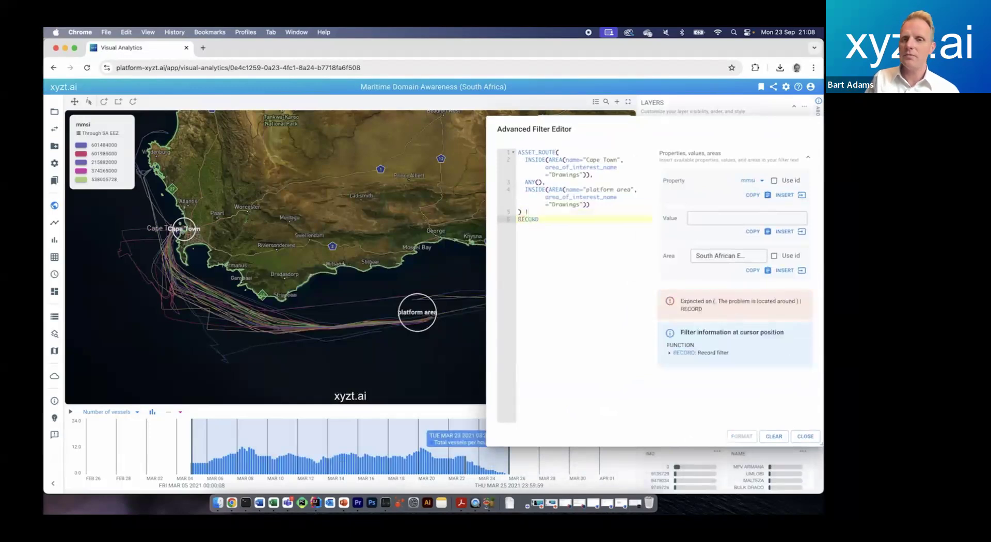
pyautogui.press('Return')
pyautogui.press('Return')
pyautogui.click(518, 226)
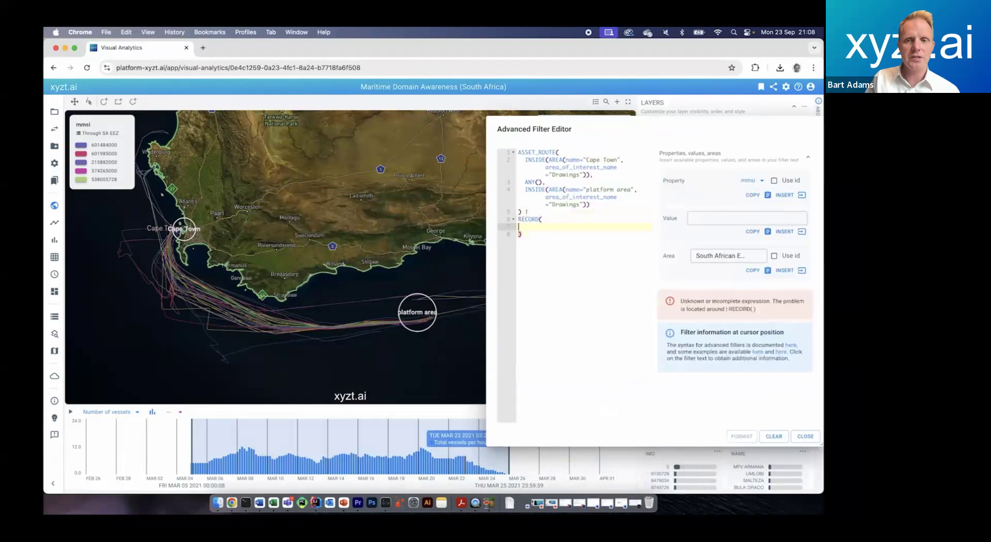
pyautogui.write('EQ(')
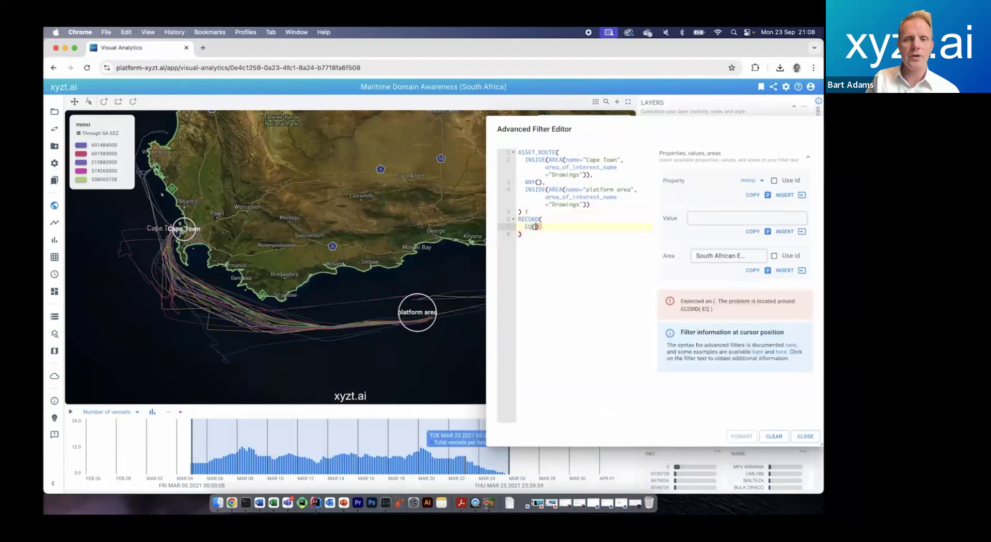
pyautogui.write('PR')
pyautogui.press('BackSpace')
pyautogui.press('BackSpace')
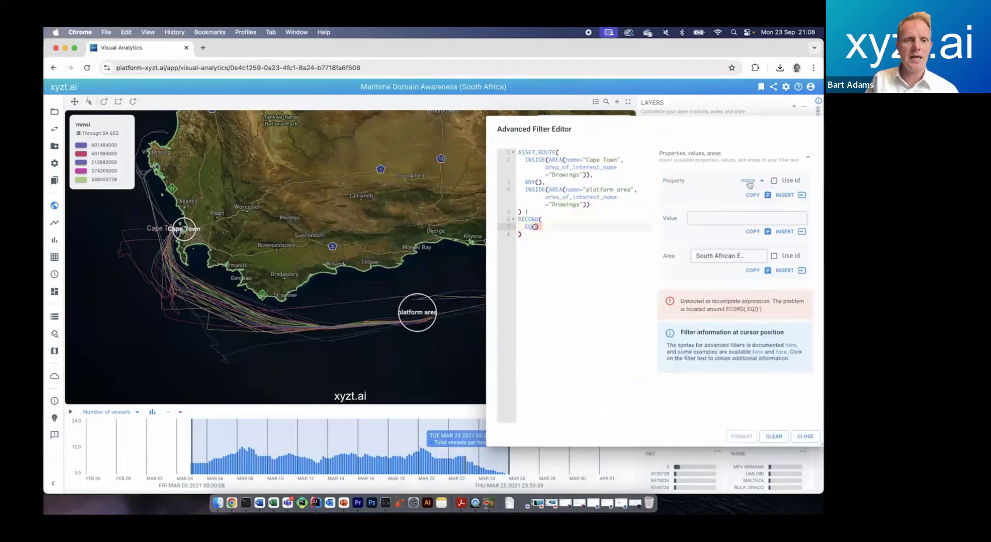
# Insert the property ship_and_cargo_type and the value Fishing into the EQ() condition, and close the filter editor.
pyautogui.click(749, 182)
pyautogui.click(754, 208)
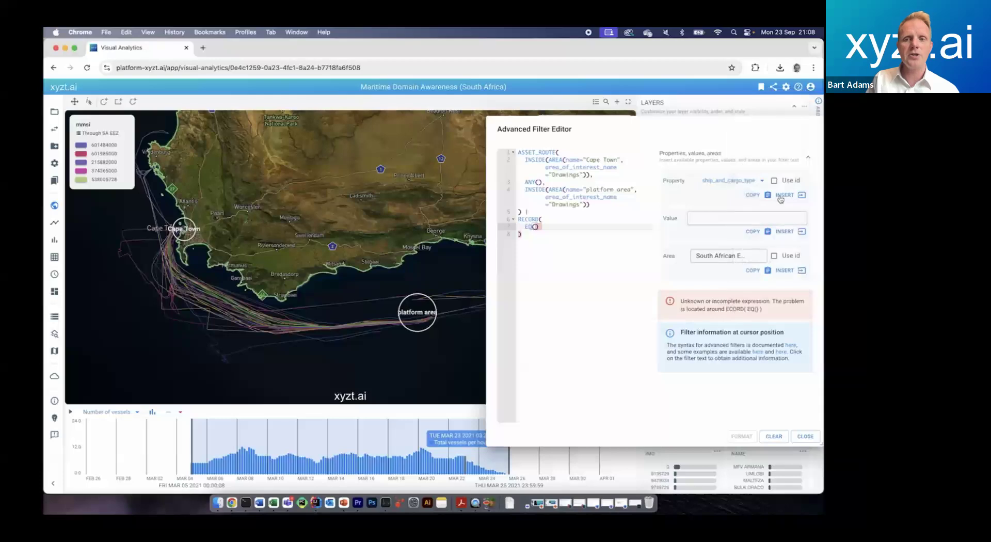
pyautogui.click(782, 196)
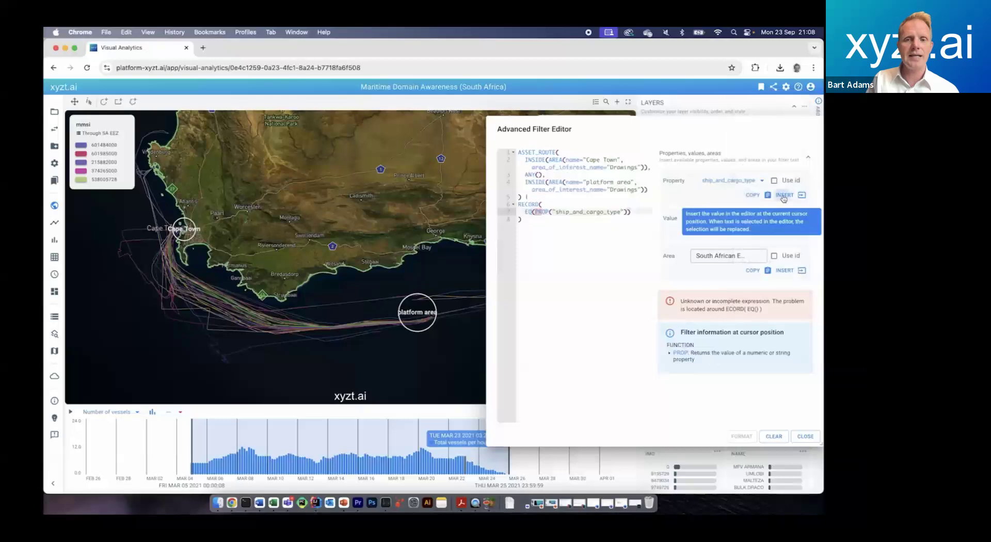
pyautogui.click(628, 212)
pyautogui.click(724, 219)
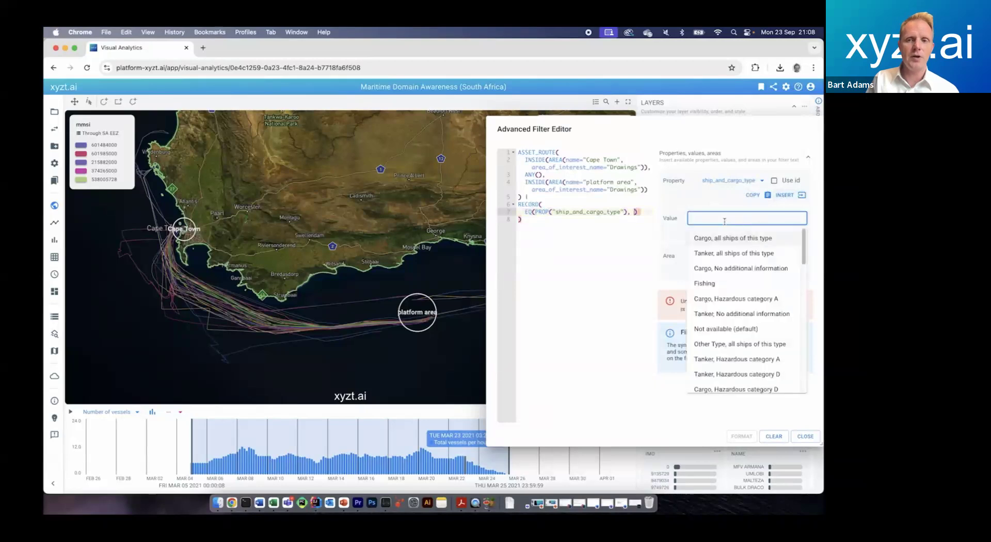
pyautogui.click(704, 282)
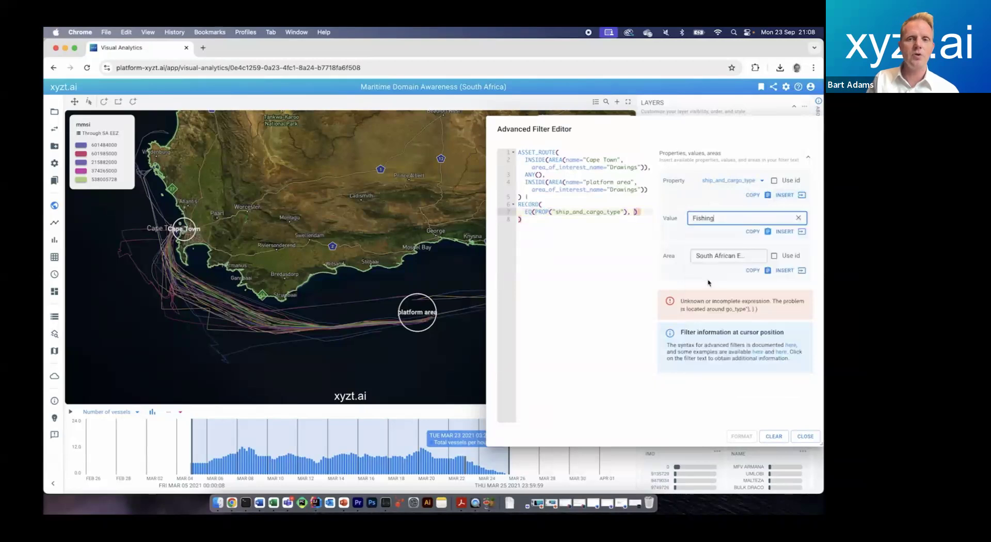
pyautogui.click(785, 232)
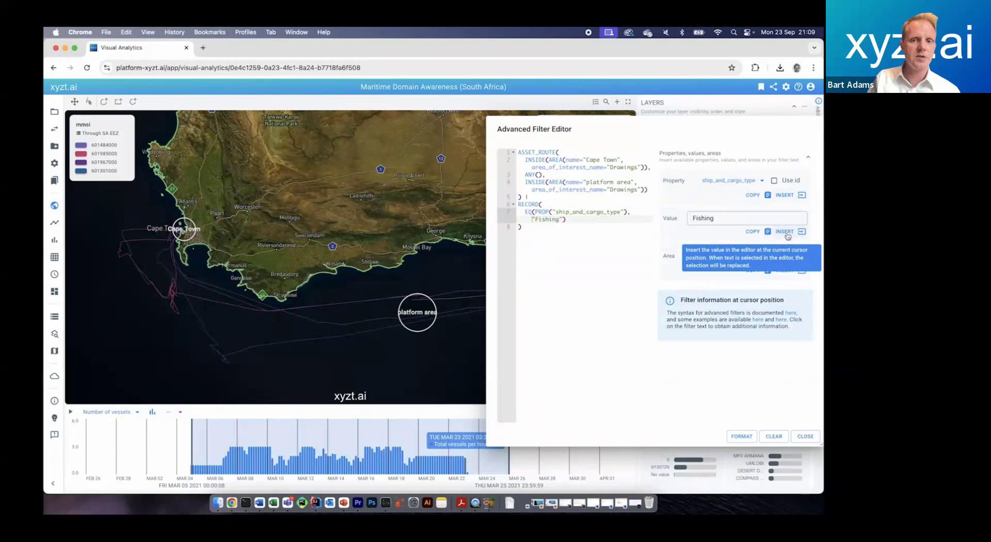
pyautogui.click(805, 436)
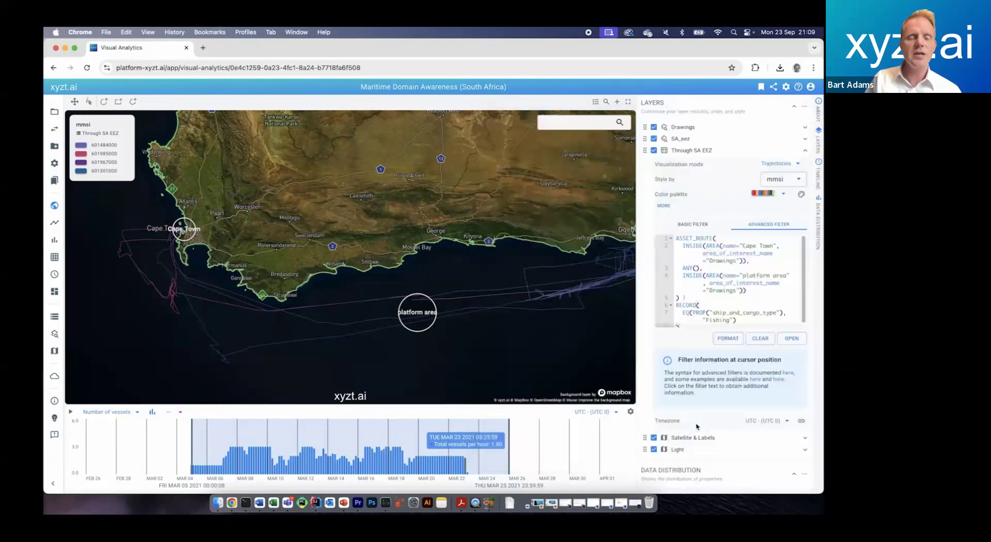
# Hide the Satellite & Labels layer, shorten the time range on the timeline, and shift it along the vessel data.
pyautogui.click(654, 437)
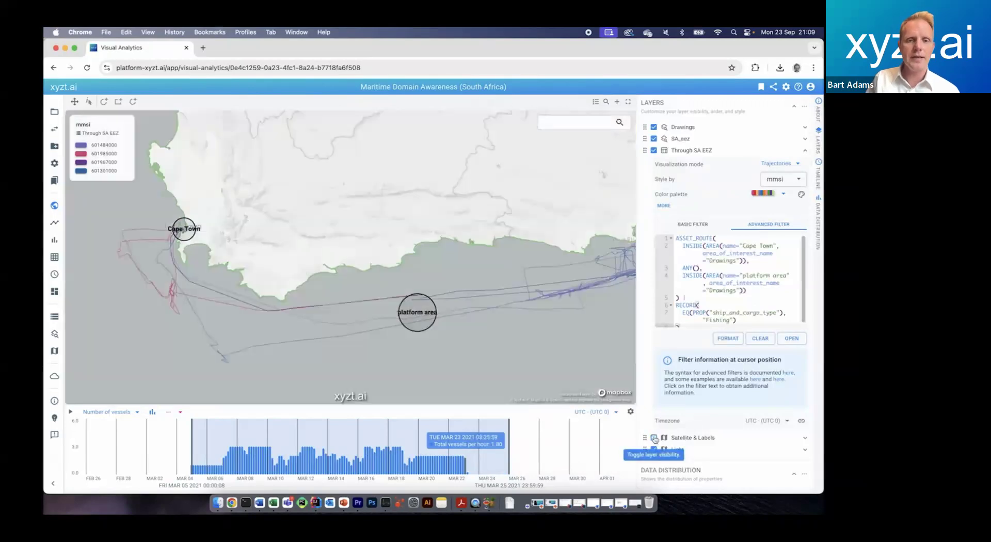
pyautogui.moveTo(509, 450); pyautogui.dragTo(360, 451)
pyautogui.moveTo(376, 452); pyautogui.dragTo(469, 456)
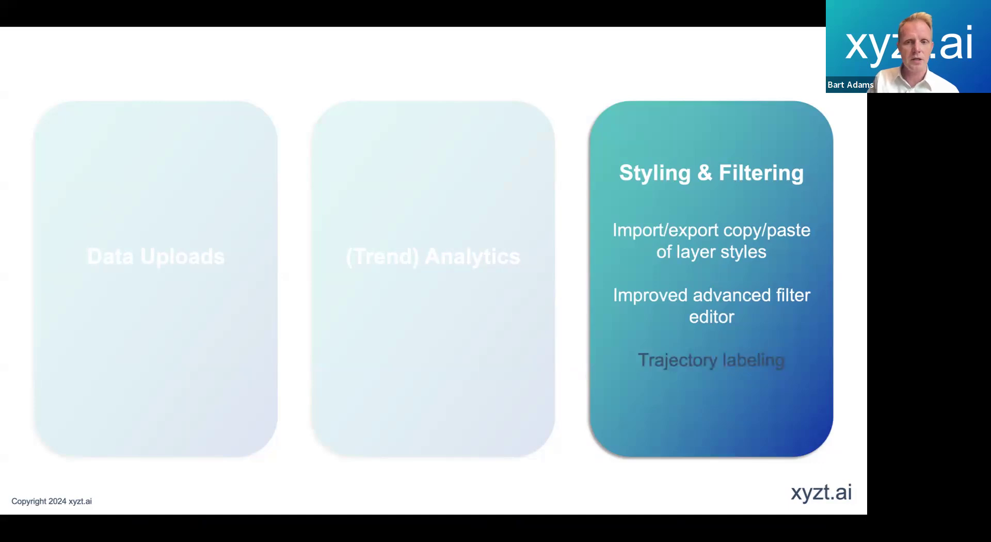
# Switch from the presentation to the Trajectories Demo project in visual analytics.
pyautogui.press('super+Tab')
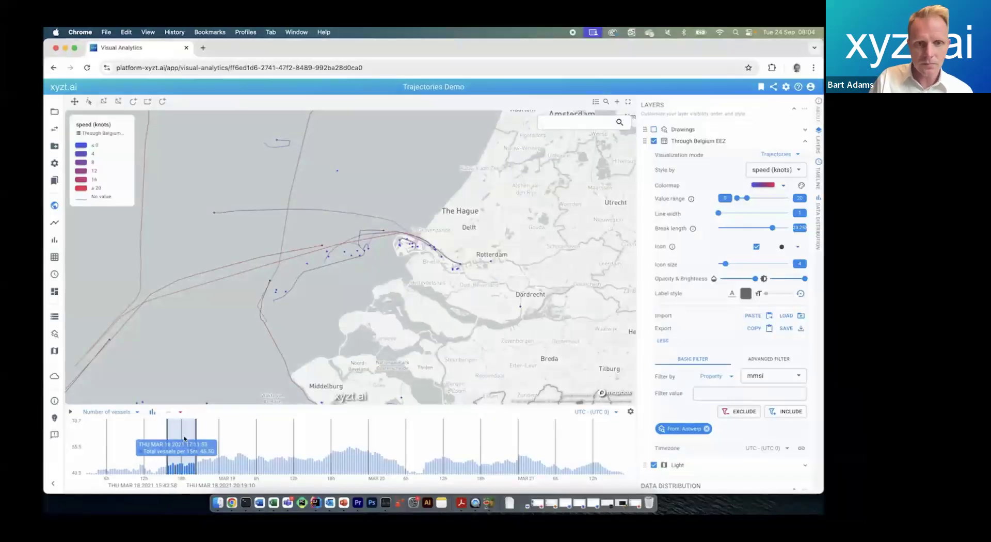
# Set the Through Belgium EEZ trajectory icon to the line shape and move the time window to early 19 March 2021, about 00:17 to 04:53.
pyautogui.moveTo(192, 439)
pyautogui.mouseDown()
pyautogui.moveTo(252, 446)
pyautogui.moveTo(211, 447)
pyautogui.mouseUp()
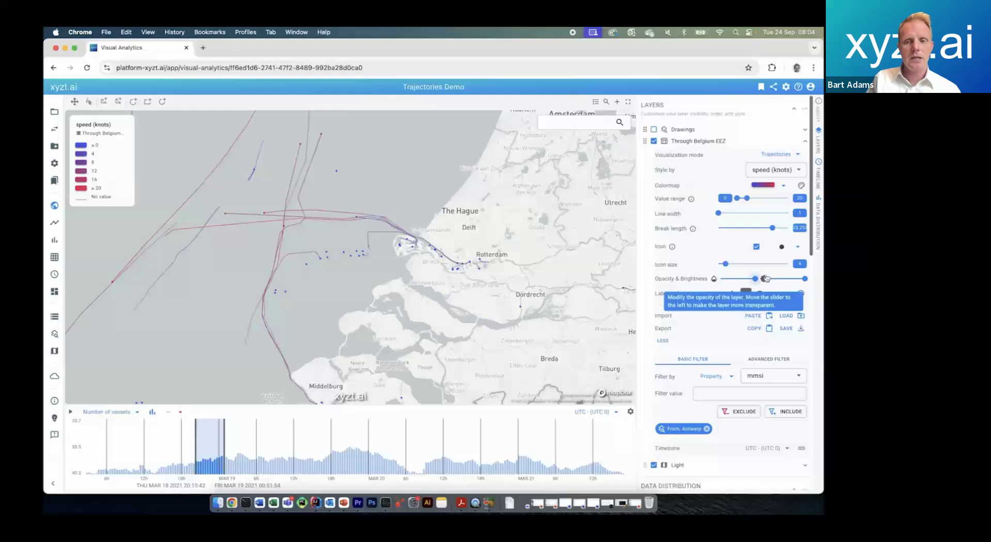
pyautogui.click(782, 246)
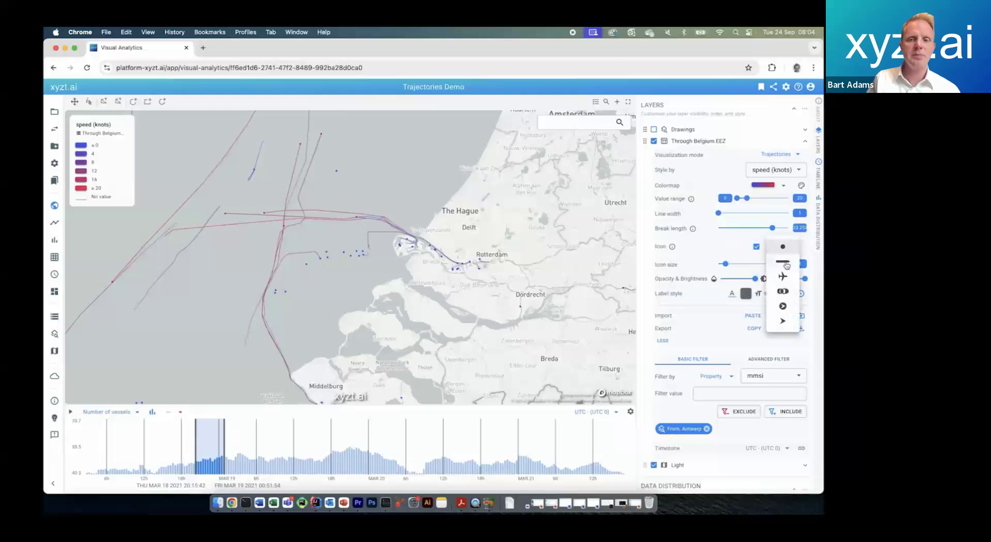
pyautogui.click(786, 265)
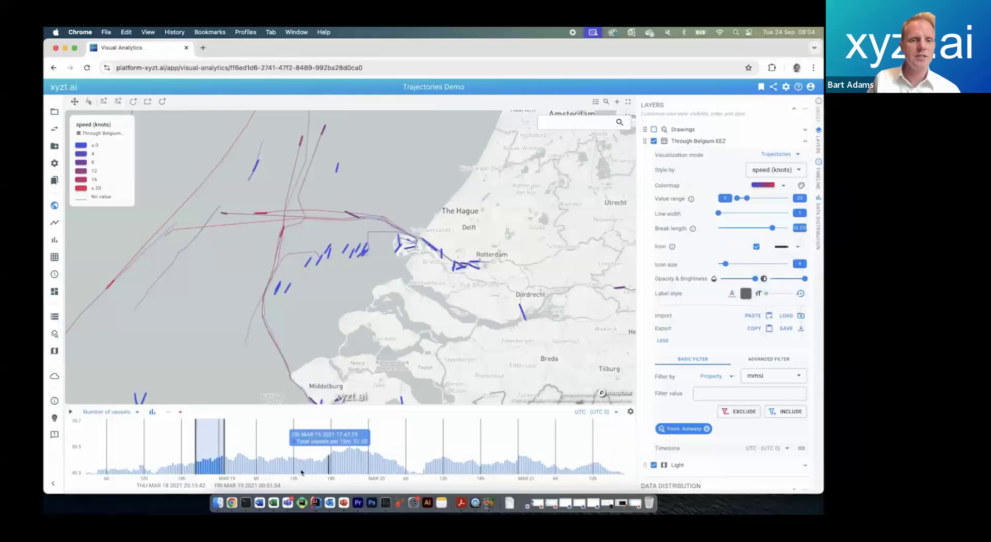
pyautogui.moveTo(214, 462); pyautogui.dragTo(239, 459)
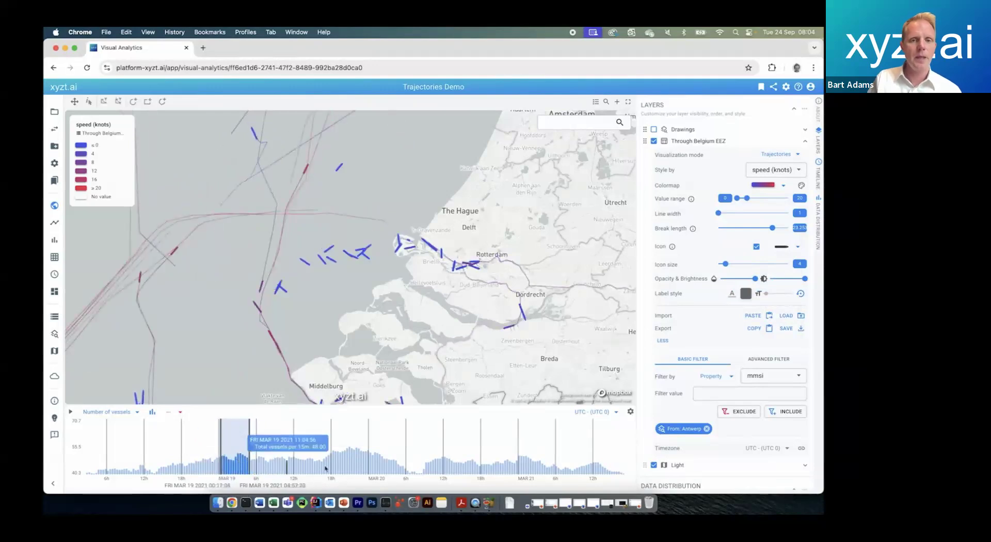
# Show the vessel labels near the Rotterdam harbour entrance and shift the time window to about 08:55–13:32 on 19 March 2021.
pyautogui.click(731, 294)
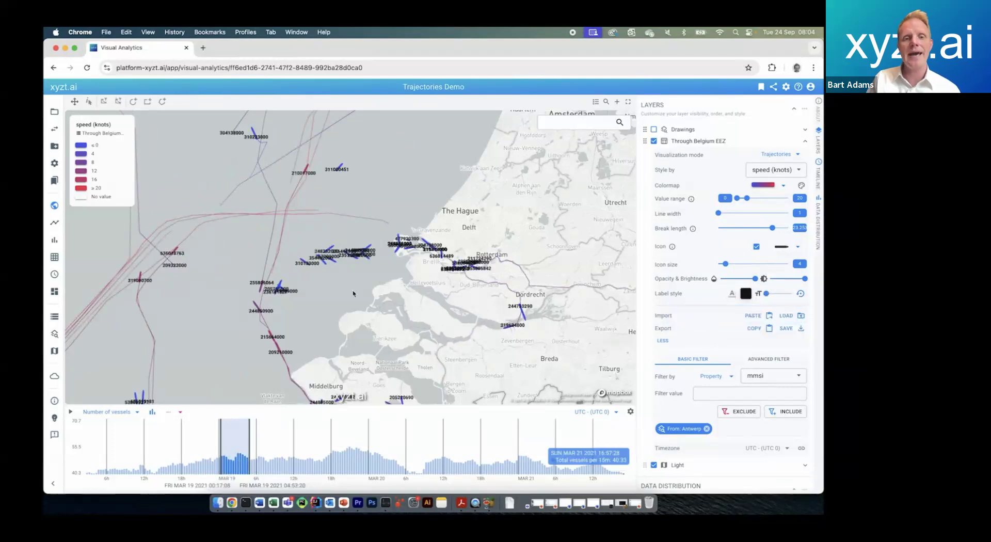
pyautogui.scroll(5, 353, 294)
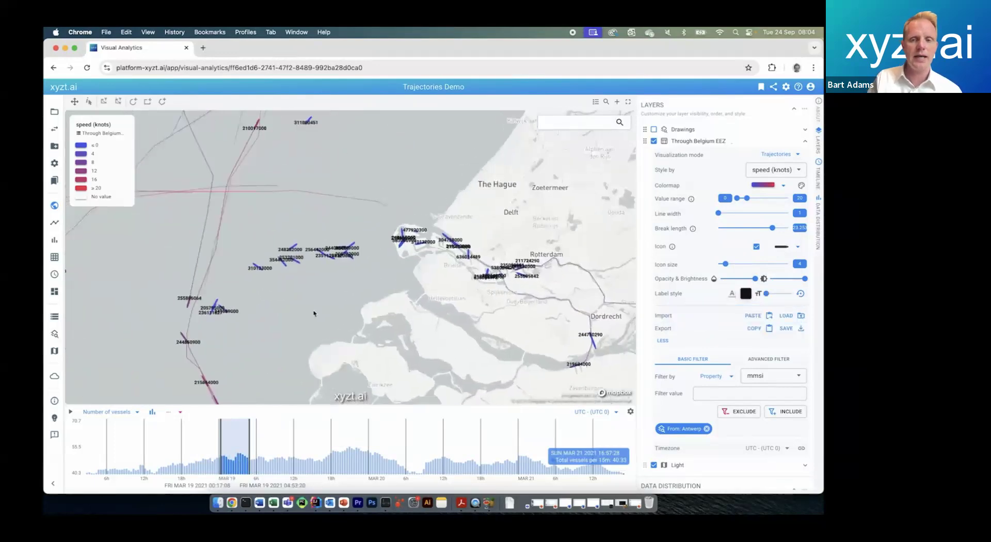
pyautogui.scroll(4, 314, 312)
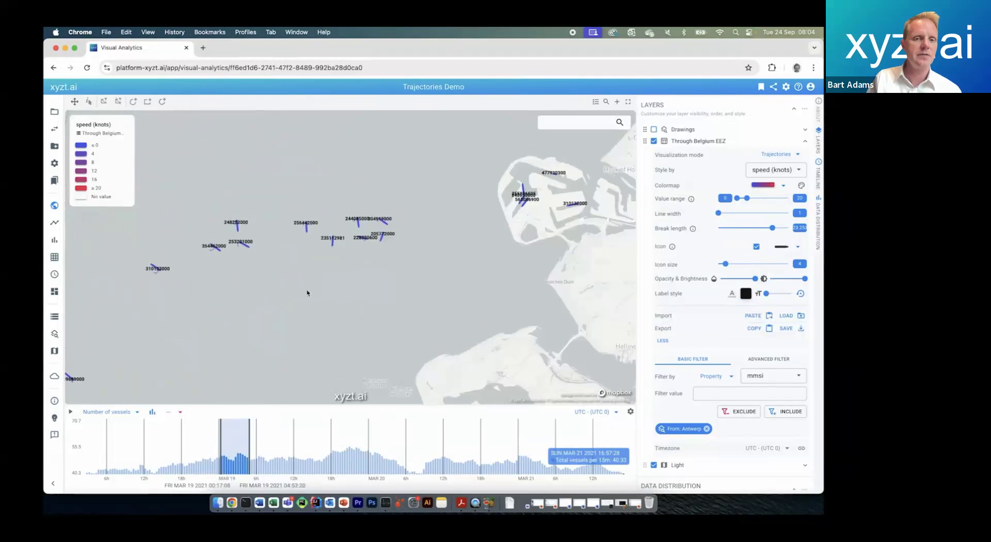
pyautogui.moveTo(232, 443); pyautogui.dragTo(289, 448)
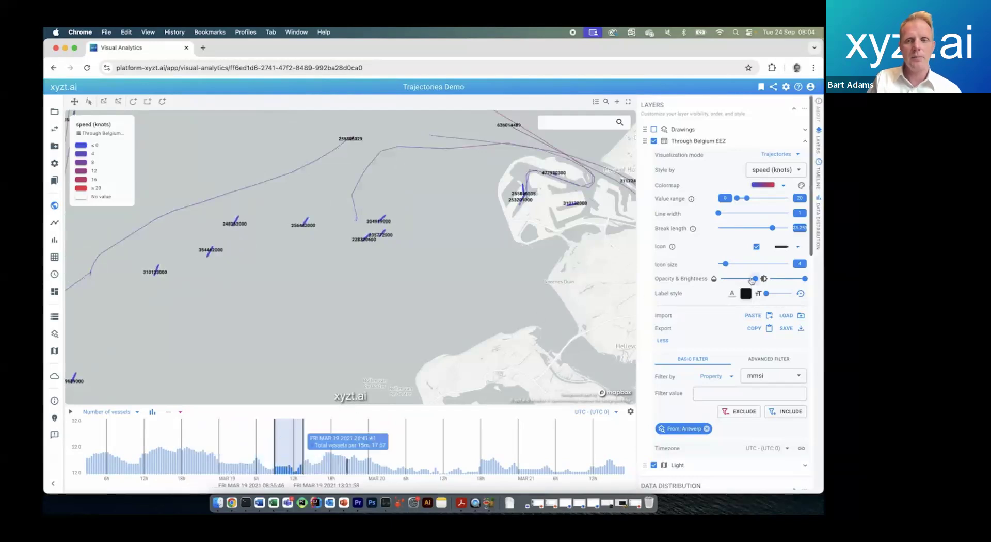
# Hide the vessel labels and inspect the property details of individual vessels offshore, west of the harbour entrance.
pyautogui.click(734, 294)
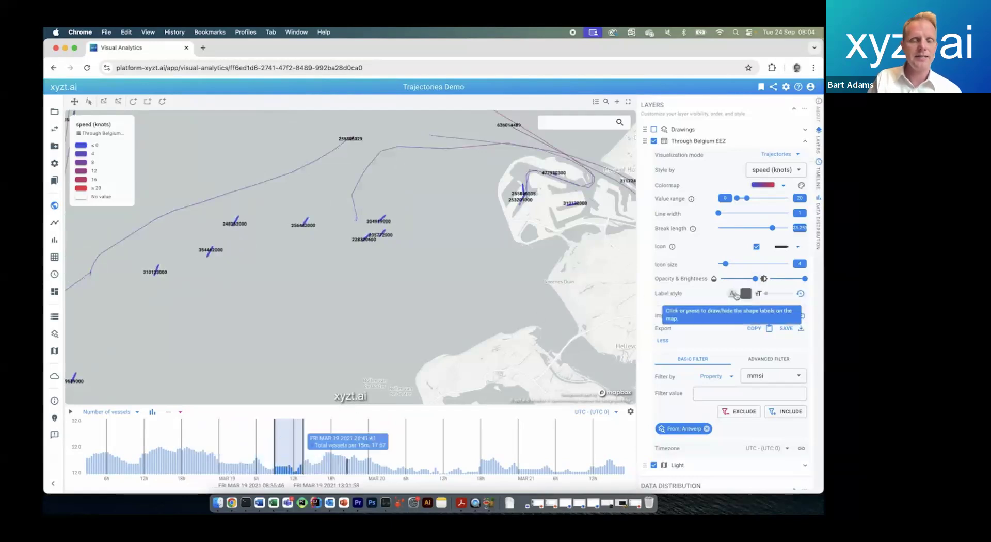
pyautogui.scroll(-3, 343, 315)
pyautogui.moveTo(276, 320); pyautogui.dragTo(375, 320)
pyautogui.moveTo(304, 288)
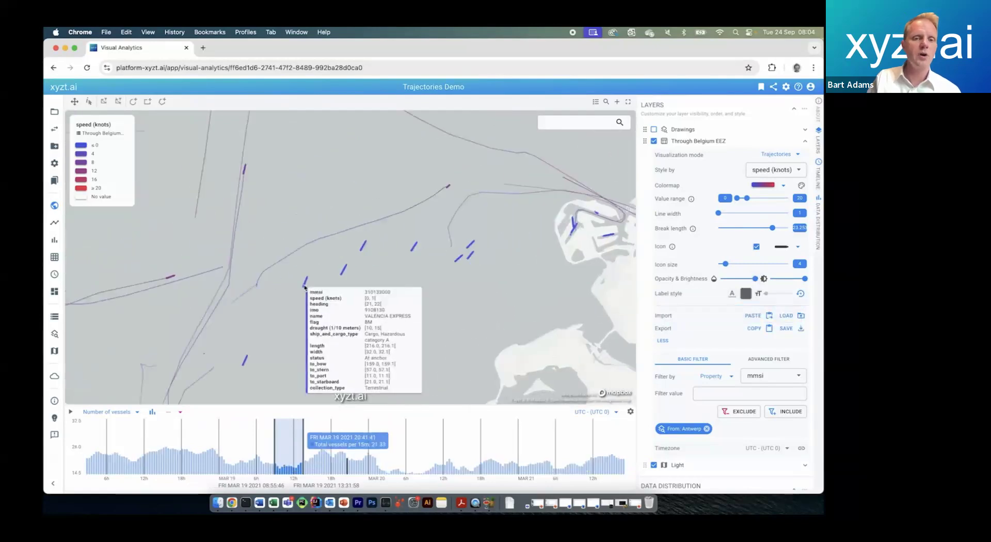
pyautogui.moveTo(345, 274)
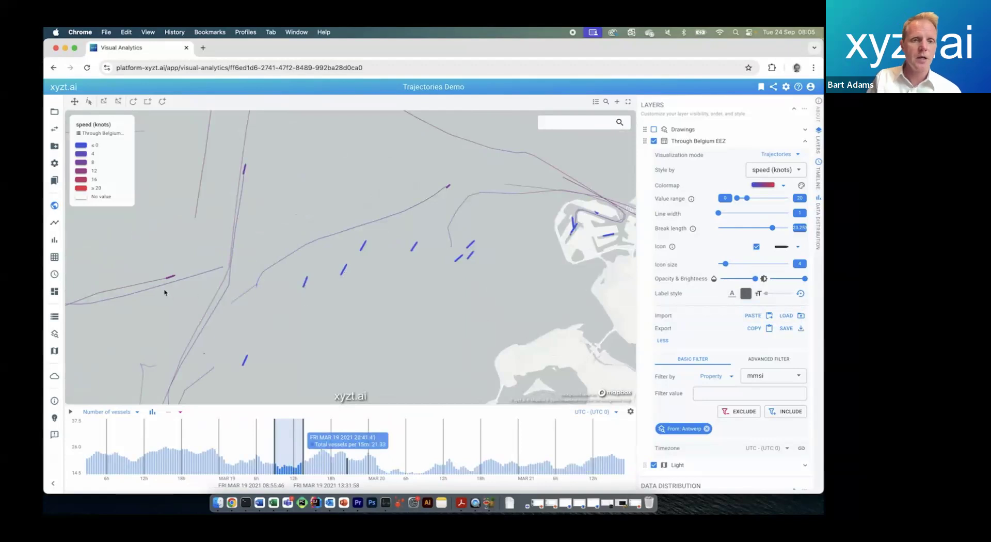
pyautogui.moveTo(170, 280)
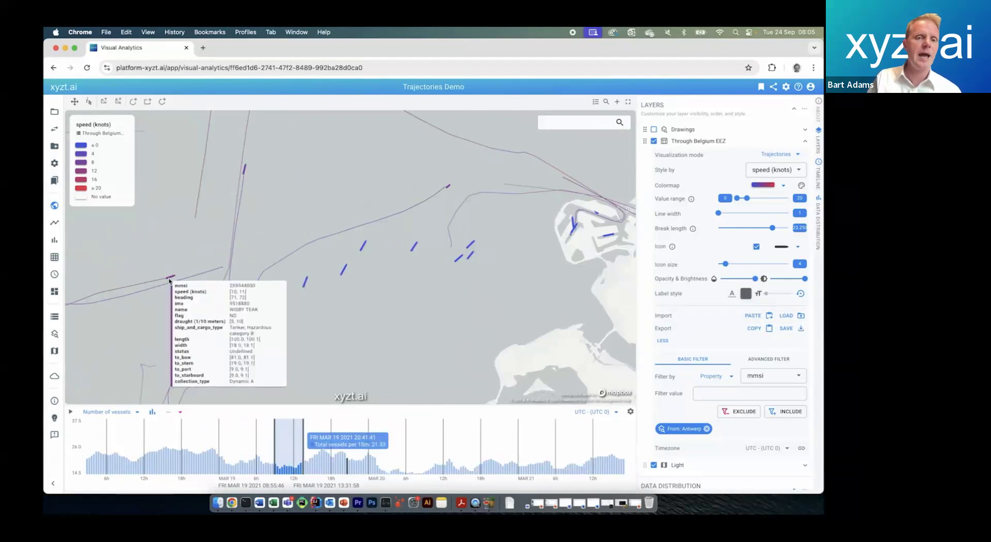